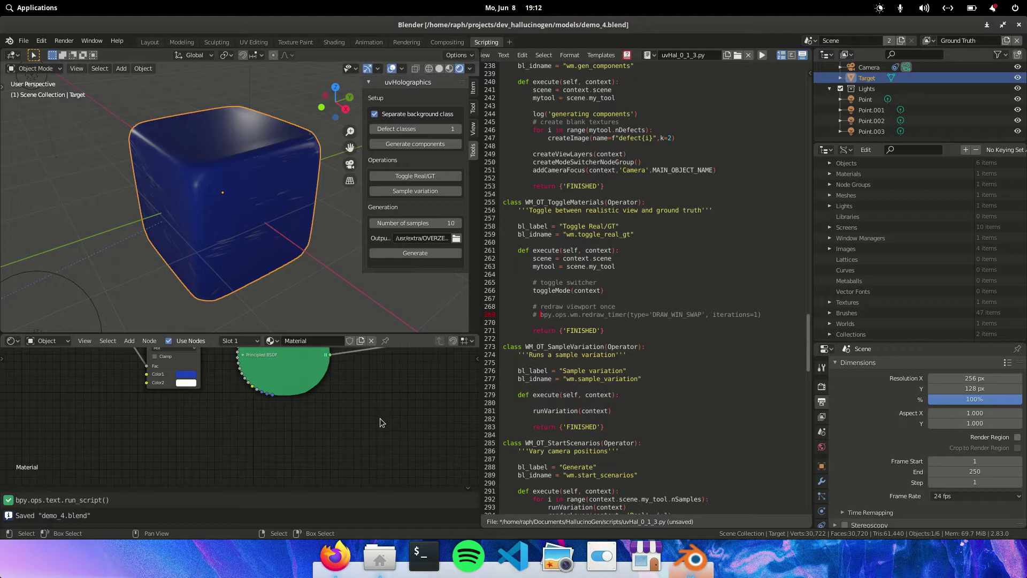
# Examine the blue cube from several angles in both its realistic and ground truth views.
pyautogui.moveTo(192, 232)
pyautogui.mouseDown(button='middle')
pyautogui.moveTo(219, 233)
pyautogui.moveTo(196, 235)
pyautogui.mouseUp(button='middle')
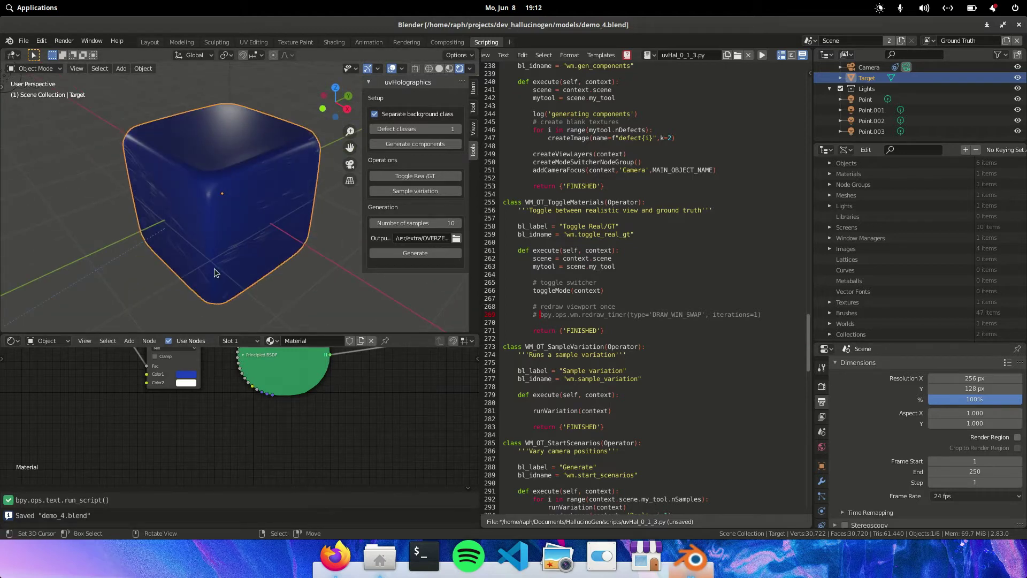
pyautogui.moveTo(214, 268); pyautogui.dragTo(226, 239, button='middle')
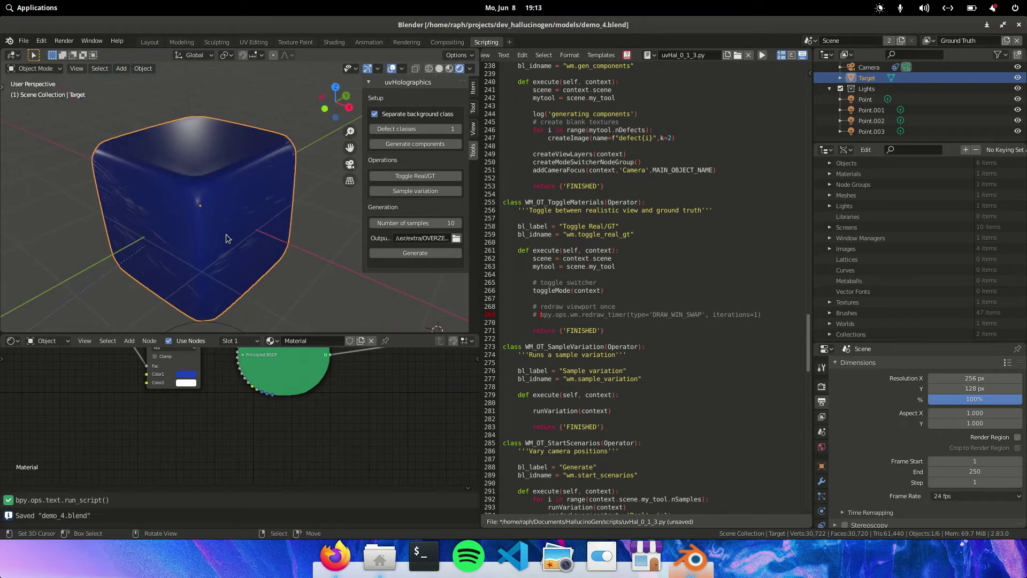
pyautogui.click(407, 179)
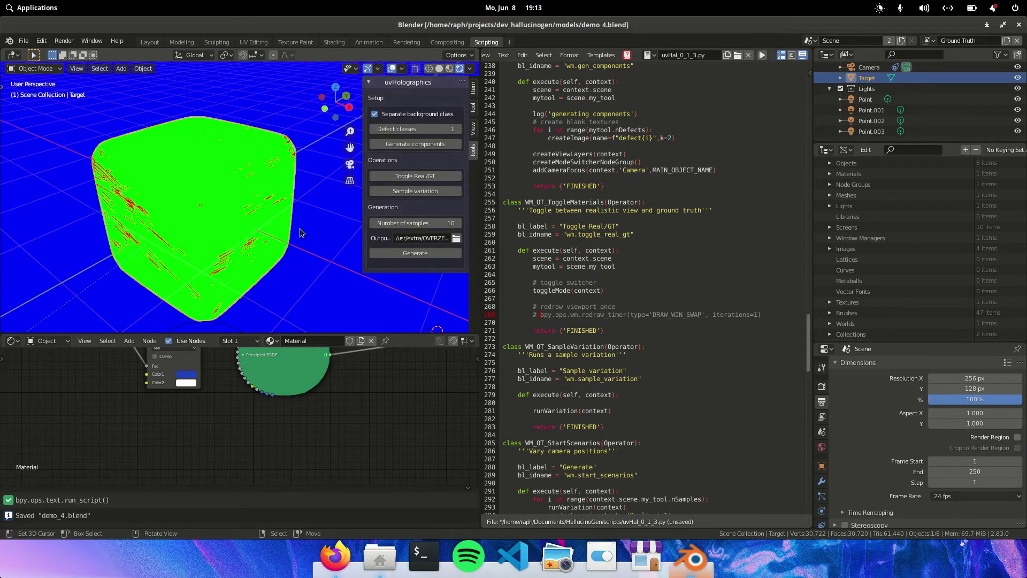
pyautogui.moveTo(225, 230); pyautogui.dragTo(294, 248, button='middle')
pyautogui.click(412, 176)
# Switch to the helmet project and show the helmet in its ground truth view.
pyautogui.click(692, 568)
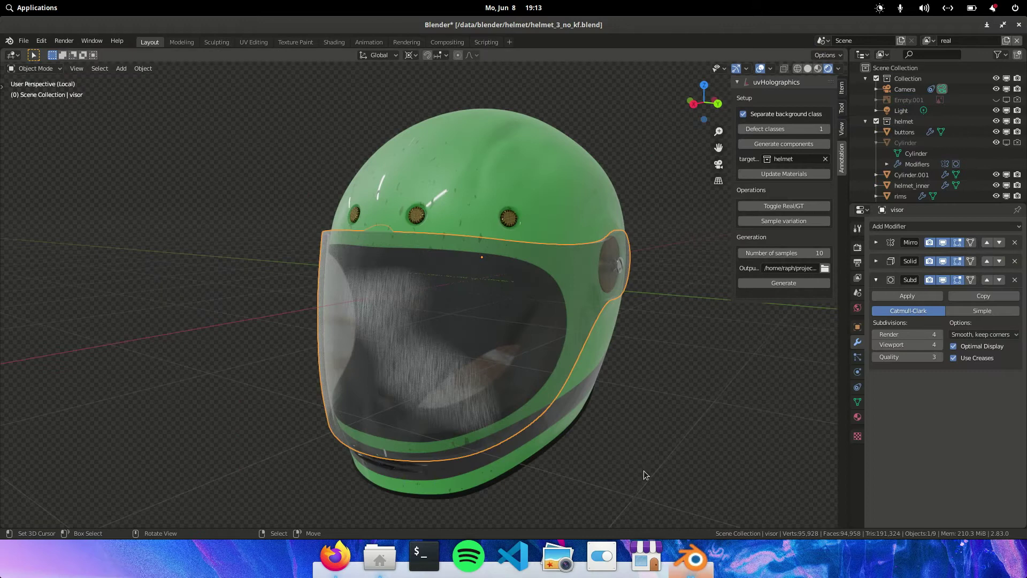
pyautogui.moveTo(638, 380); pyautogui.dragTo(587, 372, button='middle')
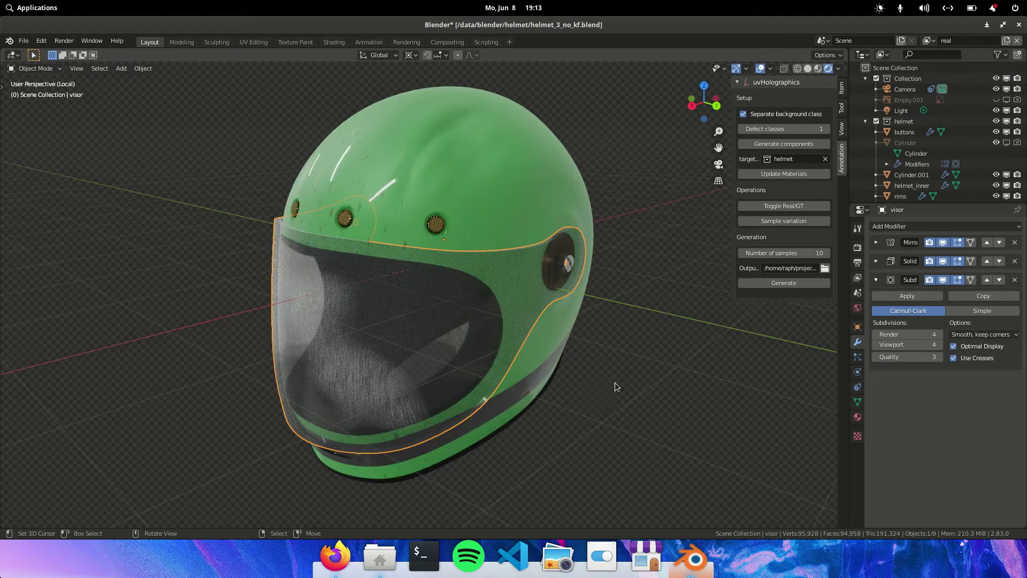
pyautogui.click(785, 205)
pyautogui.moveTo(453, 375); pyautogui.dragTo(607, 302, button='middle')
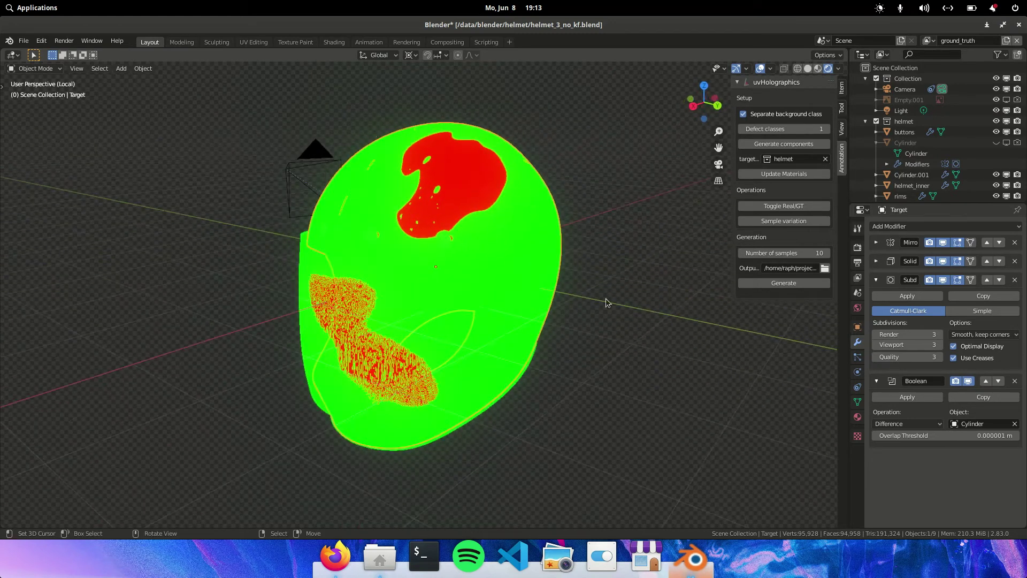
# Run Sample variation repeatedly on the helmet in ground truth mode, checking the defect masks from different angles.
pyautogui.click(776, 222)
pyautogui.click(777, 221)
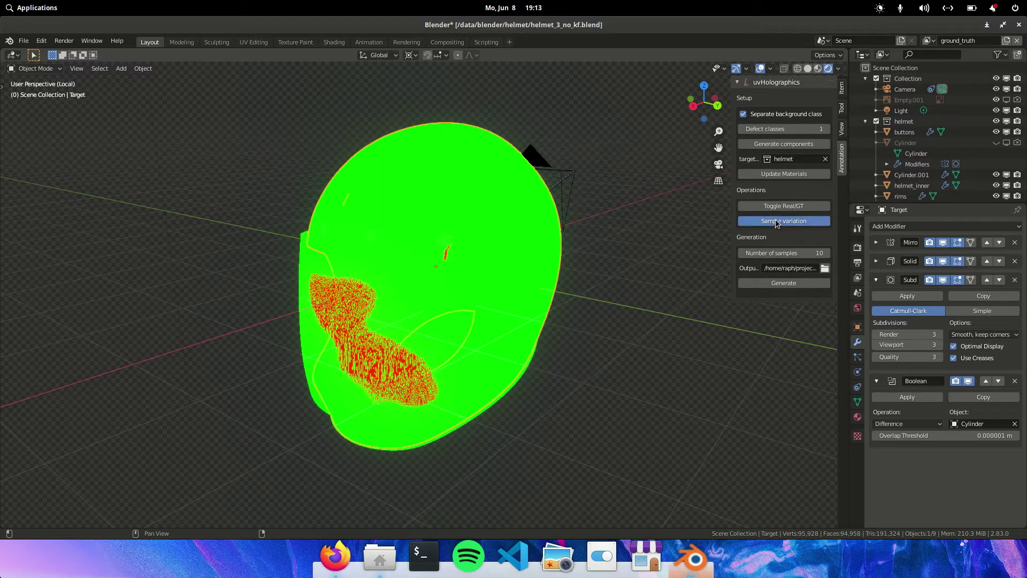
pyautogui.click(777, 221)
pyautogui.click(777, 221)
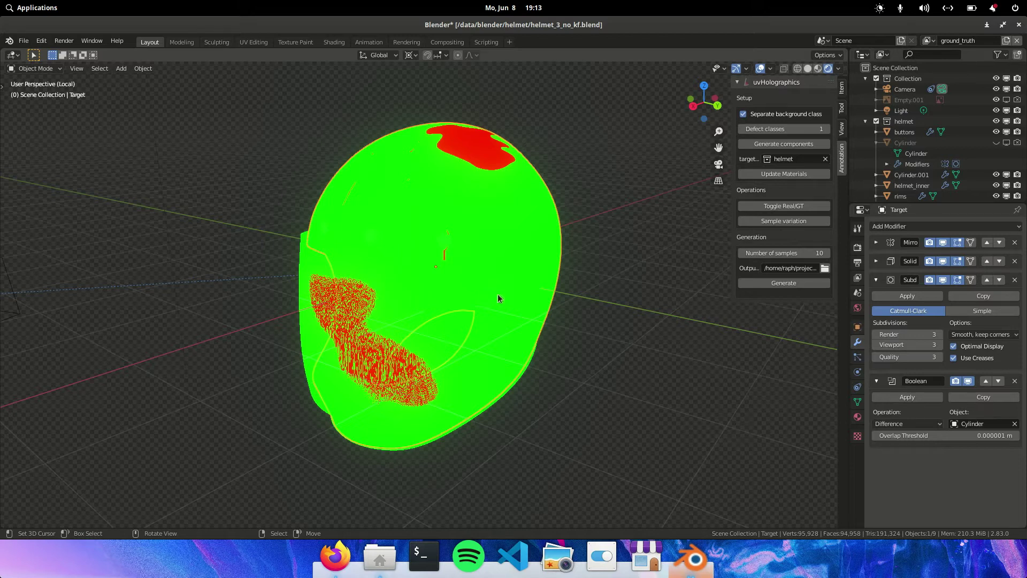
pyautogui.moveTo(498, 294); pyautogui.dragTo(471, 303, button='middle')
pyautogui.click(762, 221)
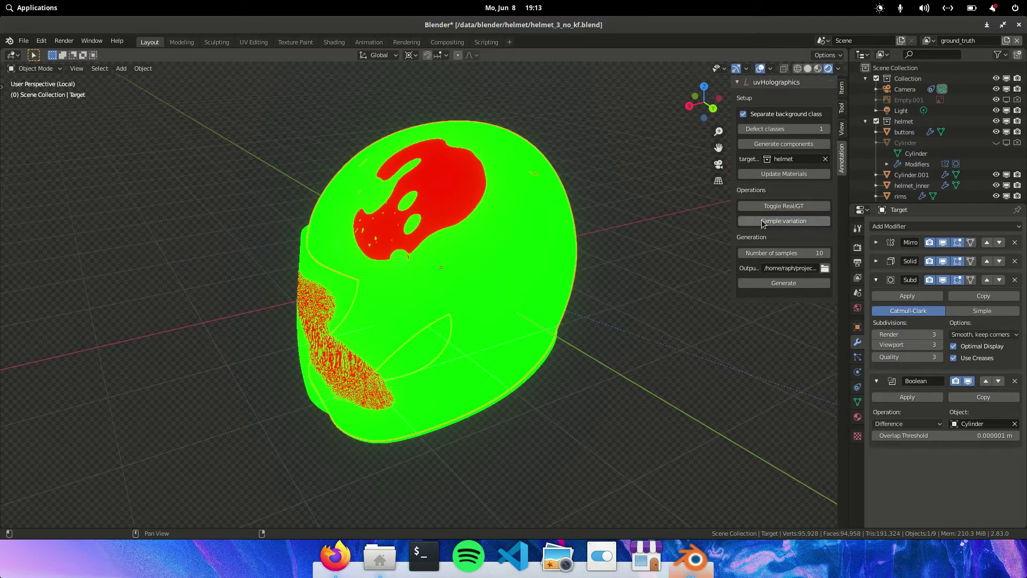
pyautogui.click(762, 221)
pyautogui.click(762, 221)
pyautogui.click(762, 221)
pyautogui.moveTo(554, 294); pyautogui.dragTo(631, 283, button='middle')
pyautogui.click(779, 222)
pyautogui.click(779, 222)
pyautogui.click(779, 222)
pyautogui.moveTo(568, 285); pyautogui.dragTo(465, 167, button='middle')
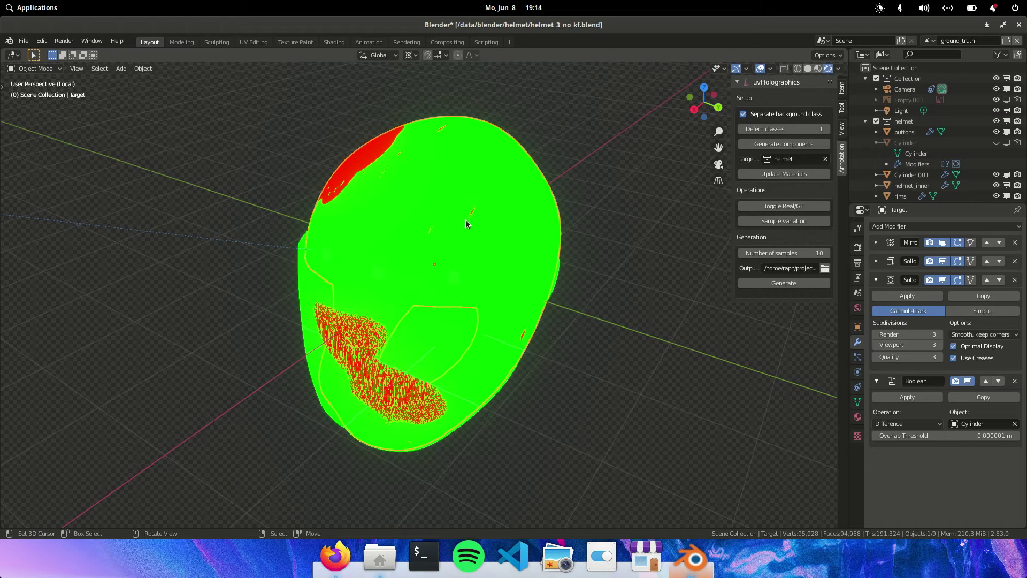
# Switch the helmet back to its realistic view and inspect the visor and shell.
pyautogui.click(770, 206)
pyautogui.moveTo(565, 331); pyautogui.dragTo(407, 313, button='middle')
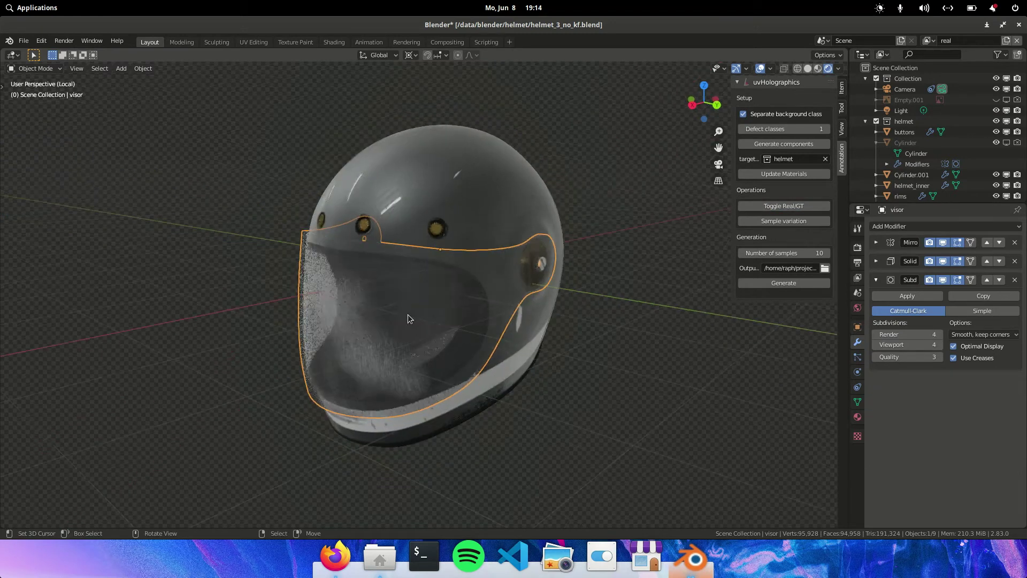
pyautogui.moveTo(510, 319); pyautogui.dragTo(547, 313, button='middle')
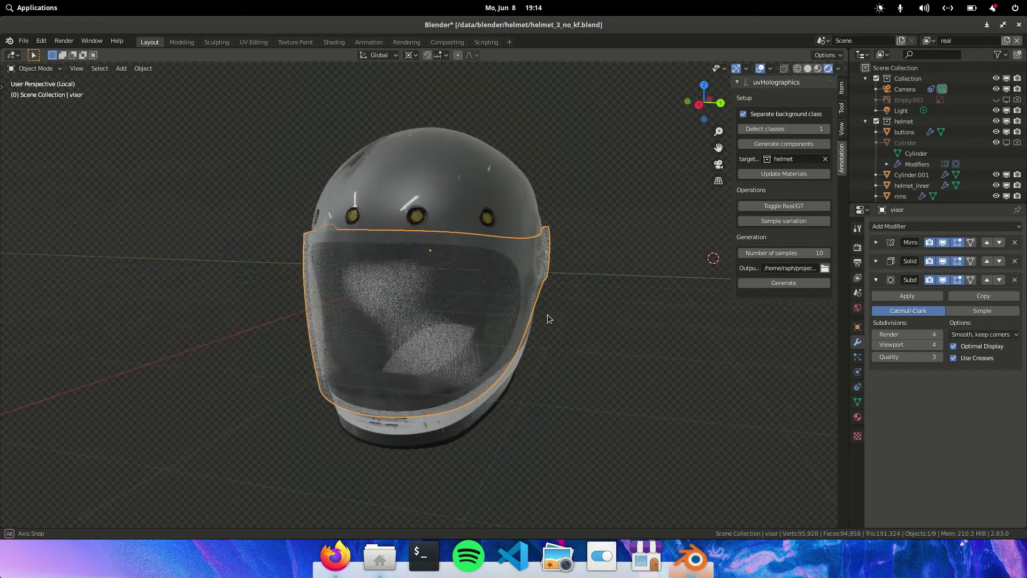
# Generate several new random sample variations of the helmet in the realistic view.
pyautogui.click(796, 223)
pyautogui.click(796, 222)
pyautogui.click(796, 222)
pyautogui.click(796, 223)
pyautogui.moveTo(623, 338); pyautogui.dragTo(592, 337, button='middle')
pyautogui.click(782, 220)
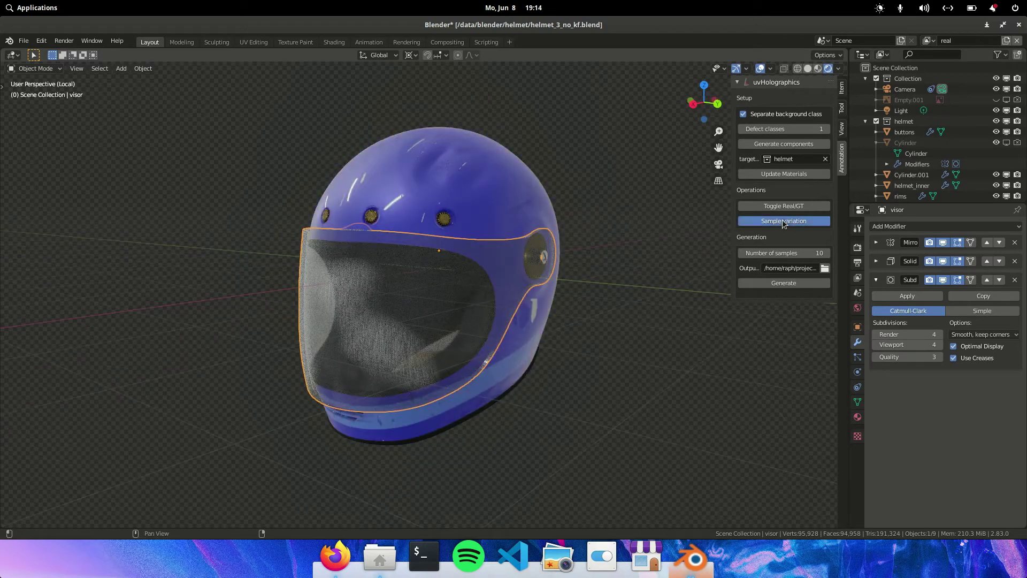
pyautogui.click(782, 221)
pyautogui.moveTo(624, 374); pyautogui.dragTo(658, 369, button='middle')
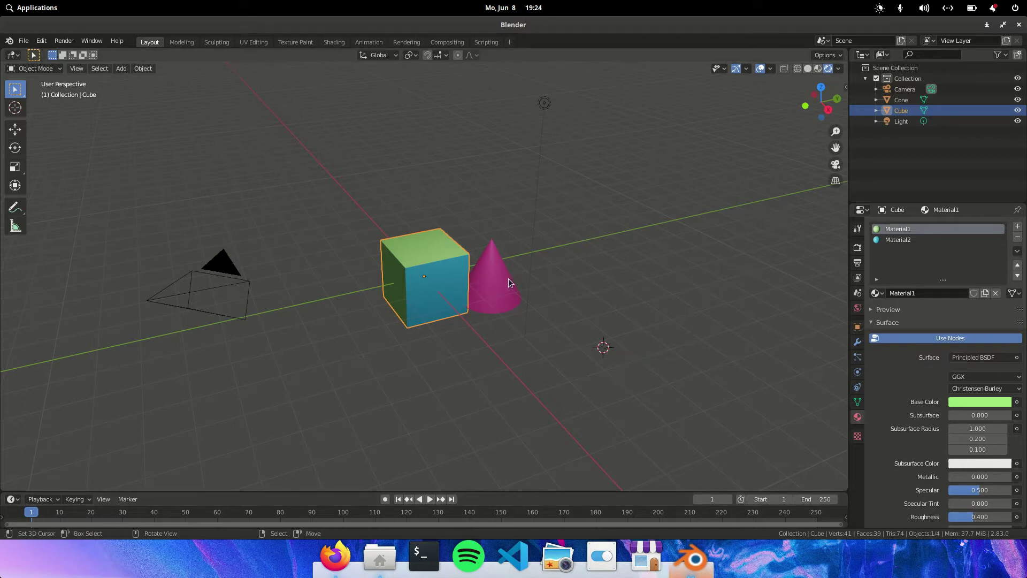
# Create a new collection in the cube and cone scene and name it annotation.
pyautogui.click(503, 294)
pyautogui.rightClick(873, 171)
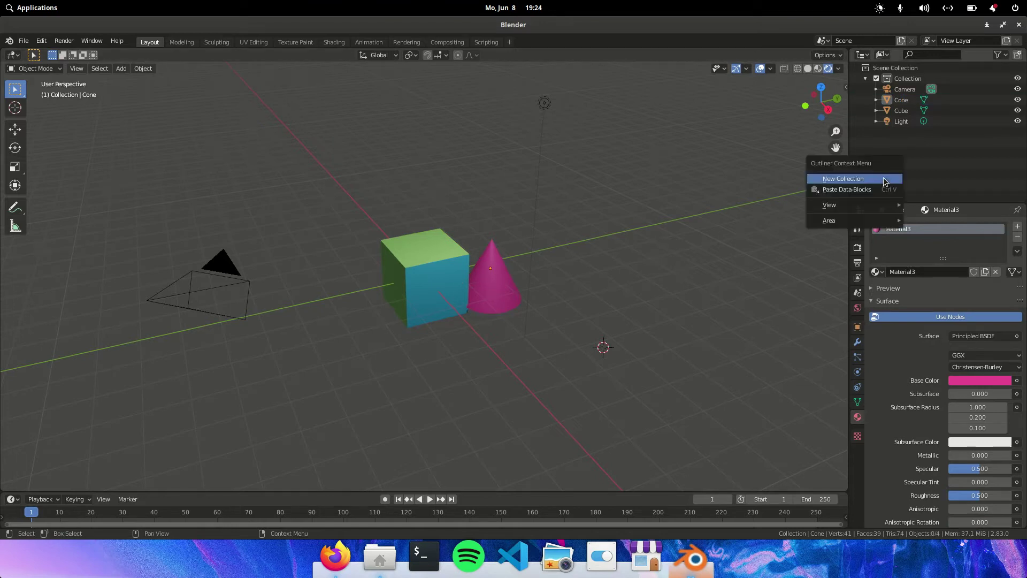
pyautogui.click(873, 175)
pyautogui.click(913, 135)
pyautogui.doubleClick(913, 134)
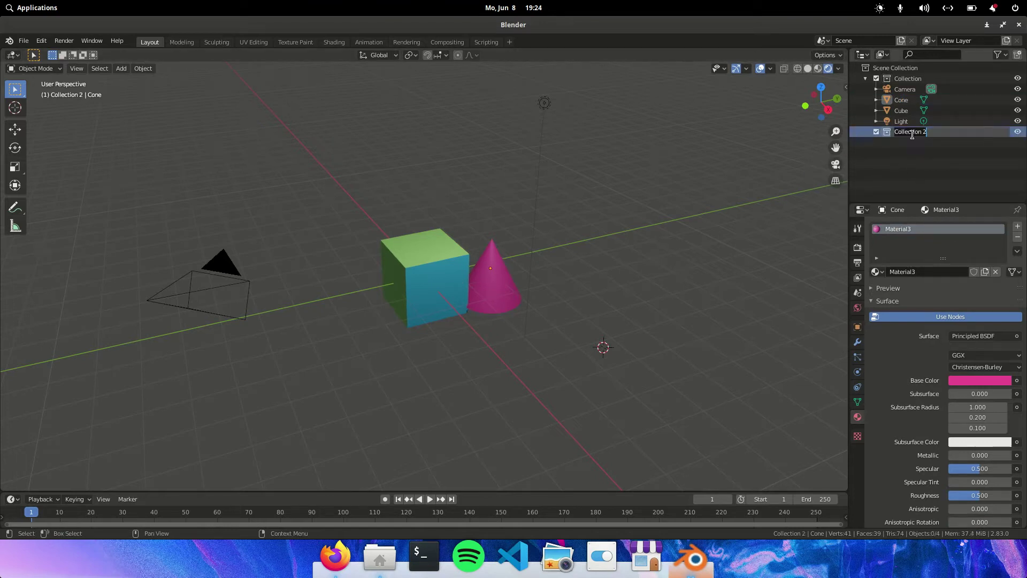
pyautogui.write('annotation')
pyautogui.press('Return')
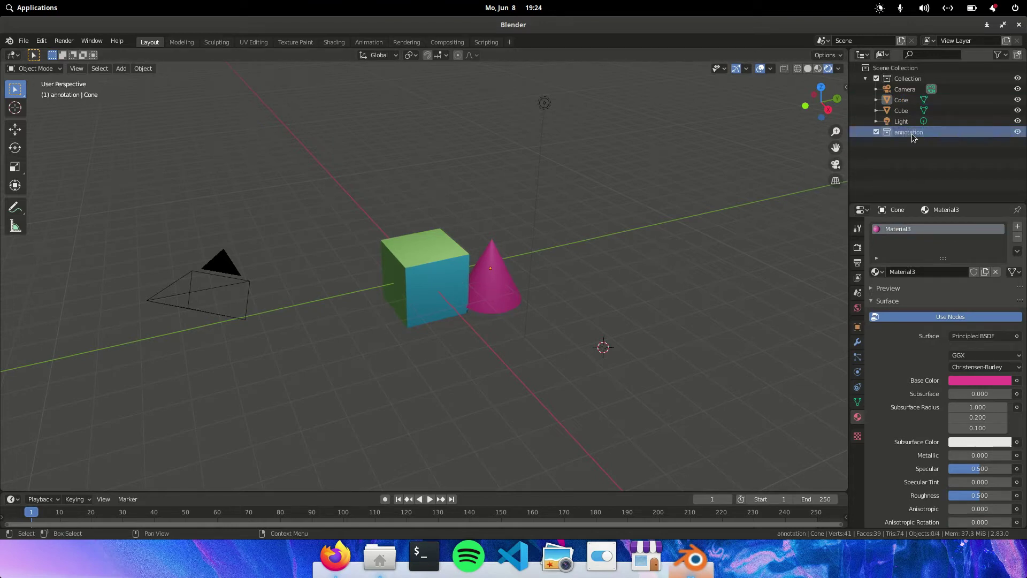
# Move the cone and the cube into the annotation collection and rename the cube Target.
pyautogui.moveTo(901, 100); pyautogui.dragTo(909, 134)
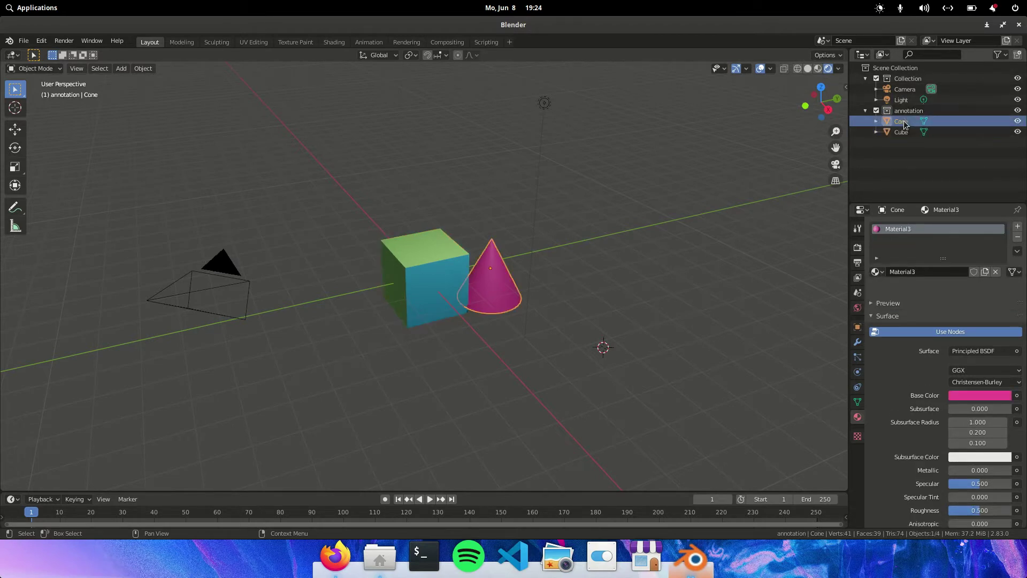
pyautogui.doubleClick(903, 132)
pyautogui.write('Target')
pyautogui.press('Return')
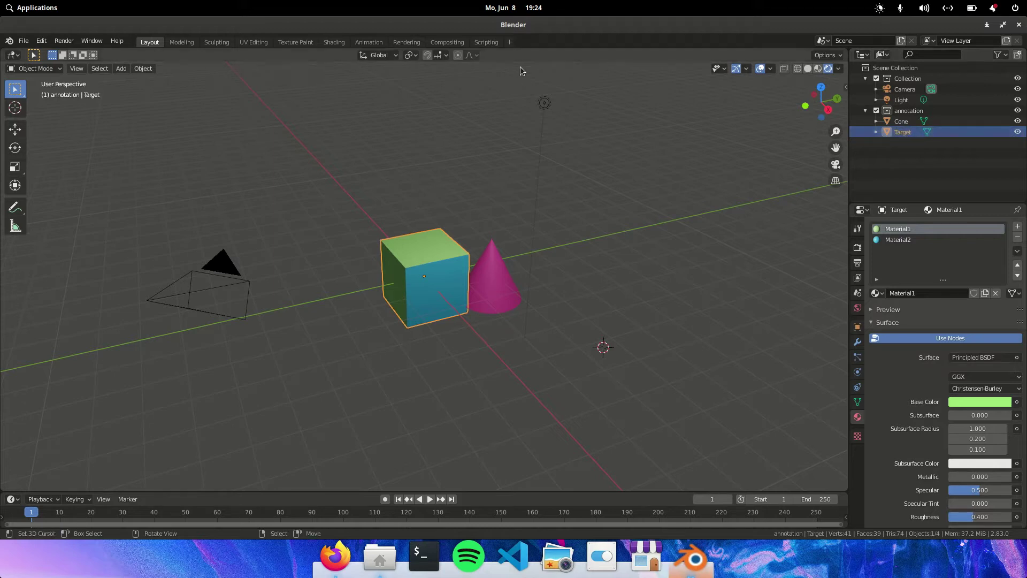
# Open uvHolographics.py from the recent scripts folder and run it.
pyautogui.click(487, 41)
pyautogui.click(594, 56)
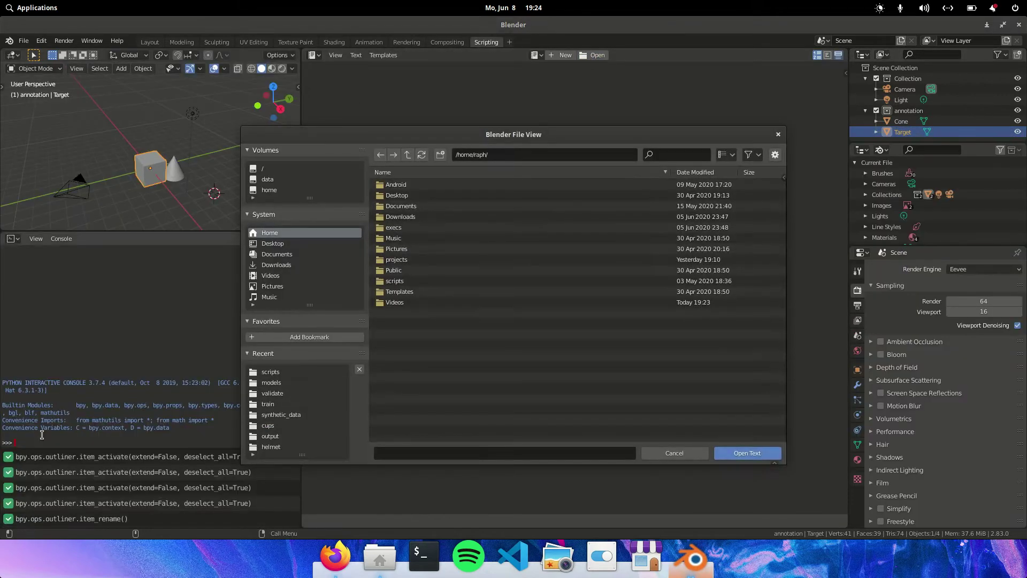
pyautogui.click(272, 374)
pyautogui.doubleClick(414, 217)
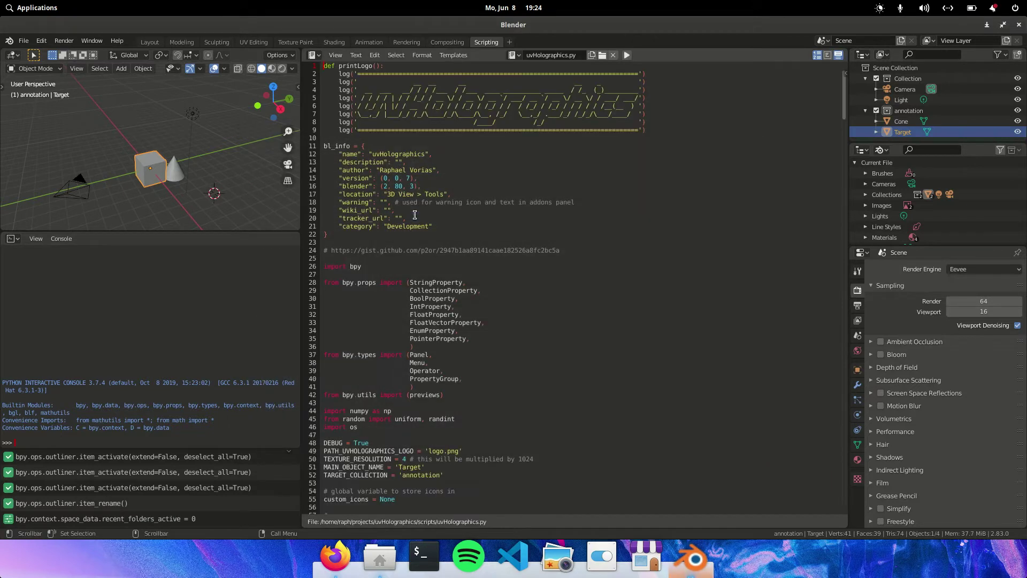
pyautogui.click(628, 55)
# Show the uvHolographics settings in the 3D view and choose annotation as the target collection.
pyautogui.press('n')
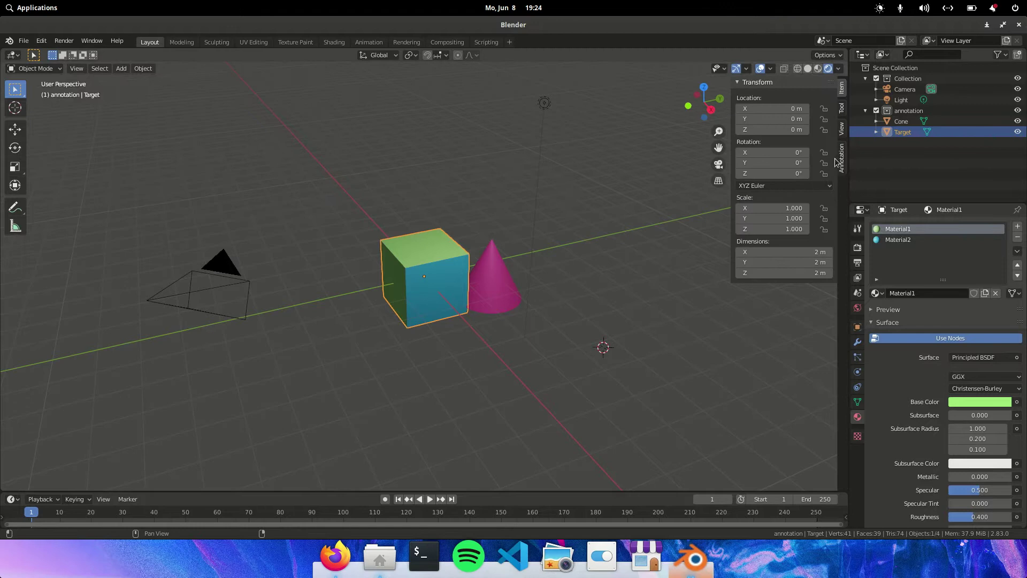
pyautogui.click(842, 158)
pyautogui.click(768, 159)
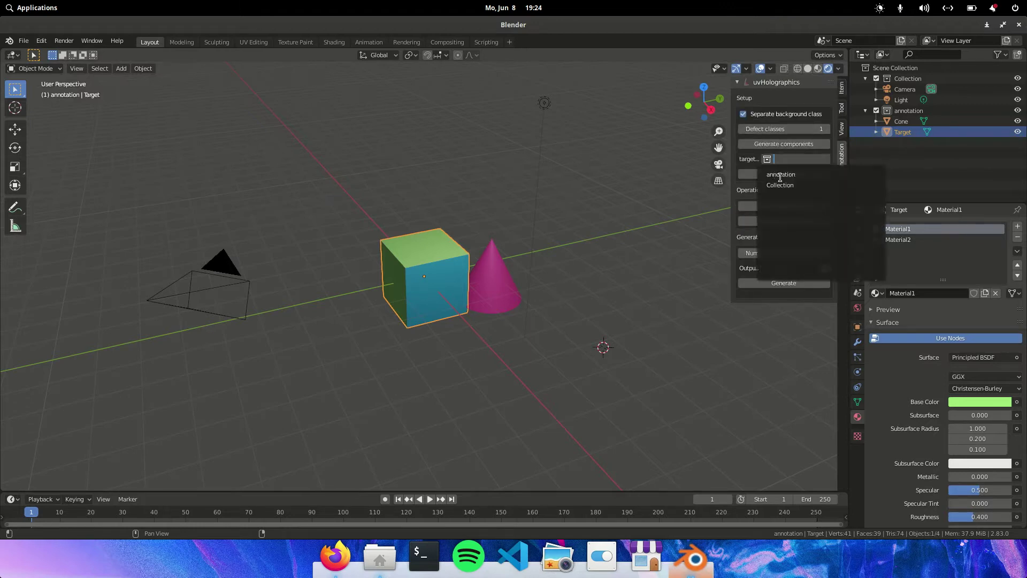
pyautogui.click(781, 174)
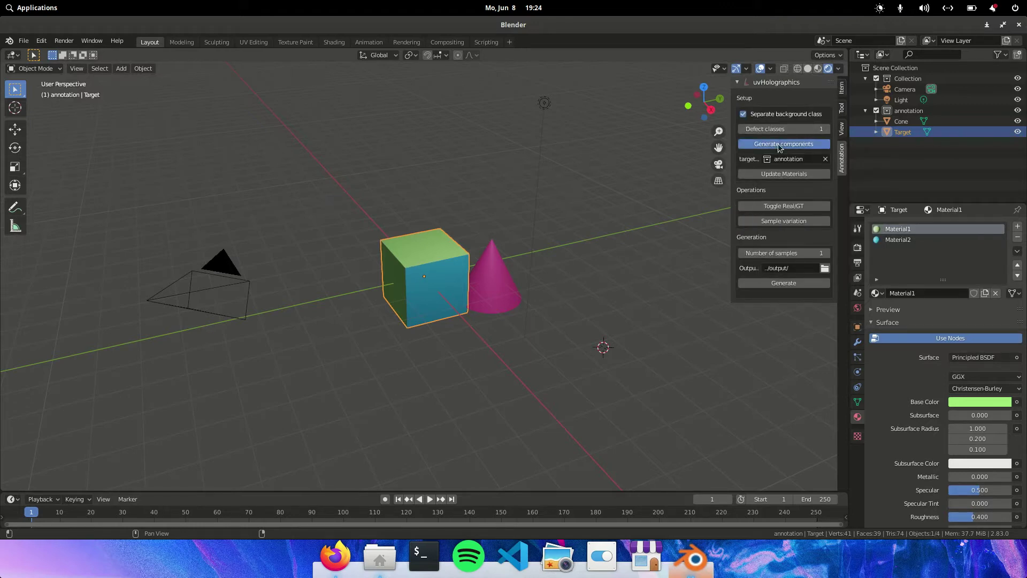
# Generate the uvHolographics components and update the materials of the annotation collection.
pyautogui.click(788, 145)
pyautogui.click(777, 174)
# Toggle the cube and cone repeatedly between the real and ground truth views to compare them.
pyautogui.click(774, 207)
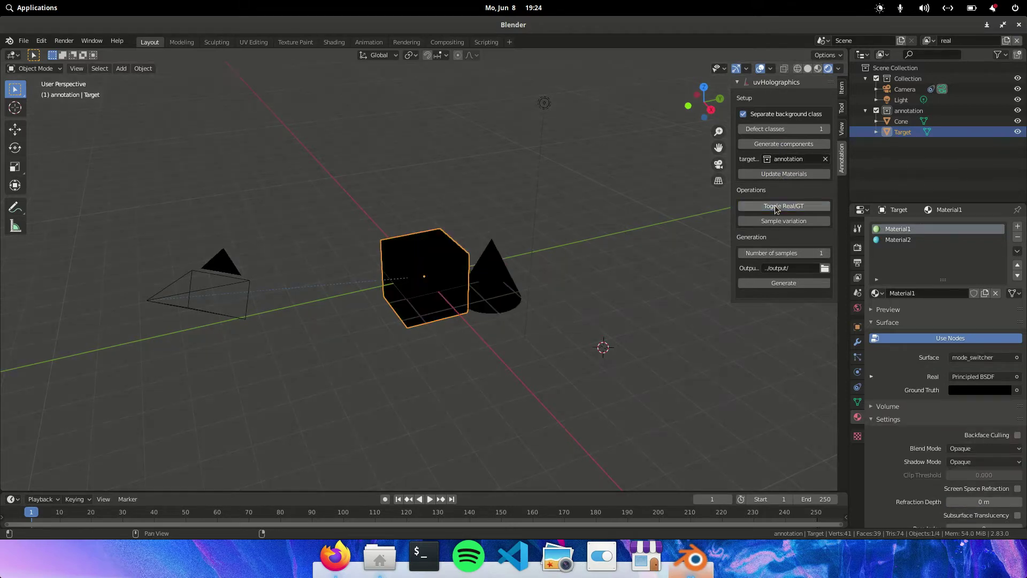
pyautogui.click(774, 206)
pyautogui.click(775, 205)
pyautogui.click(774, 206)
pyautogui.click(774, 205)
pyautogui.click(775, 206)
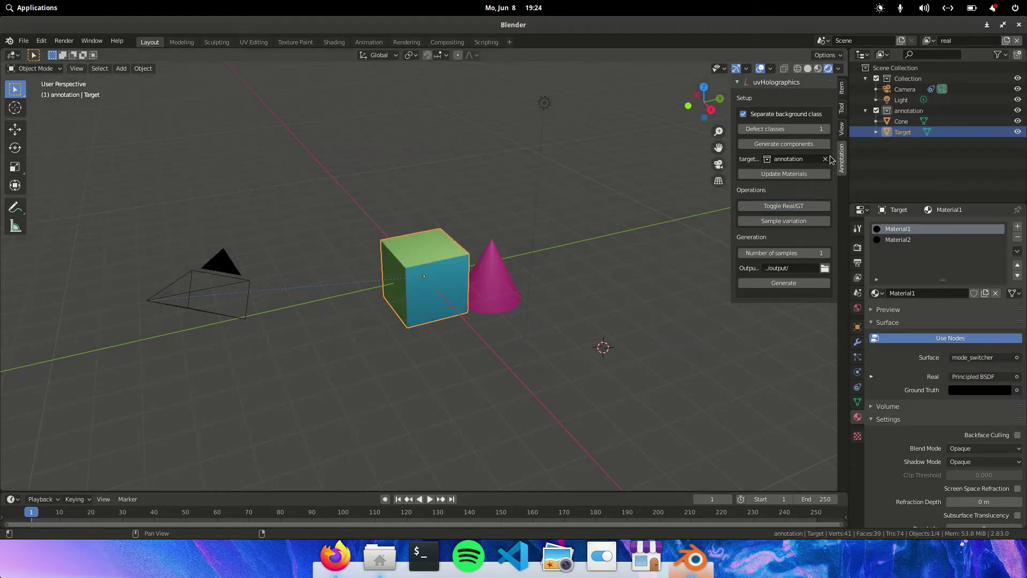
pyautogui.click(790, 207)
pyautogui.click(774, 207)
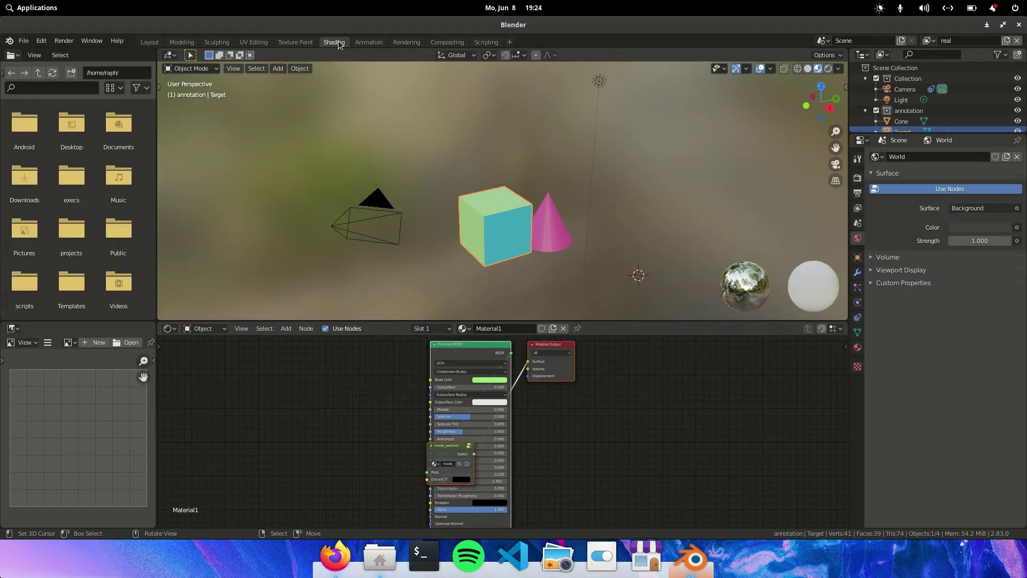
# Arrange Material1's shader nodes in a row, with mode_switcher between the Principled BSDF and Material Output nodes.
pyautogui.click(336, 42)
pyautogui.scroll(-2, 471, 428)
pyautogui.moveTo(507, 370)
pyautogui.mouseDown()
pyautogui.moveTo(449, 370)
pyautogui.moveTo(517, 375)
pyautogui.mouseUp()
pyautogui.moveTo(380, 371); pyautogui.dragTo(274, 380)
pyautogui.moveTo(347, 469); pyautogui.dragTo(428, 385)
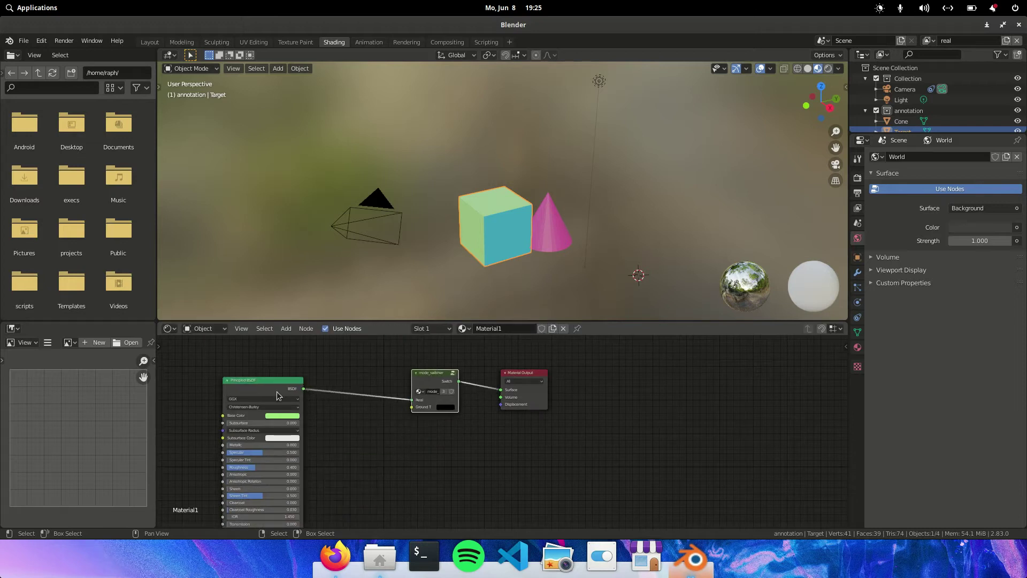
pyautogui.click(433, 364)
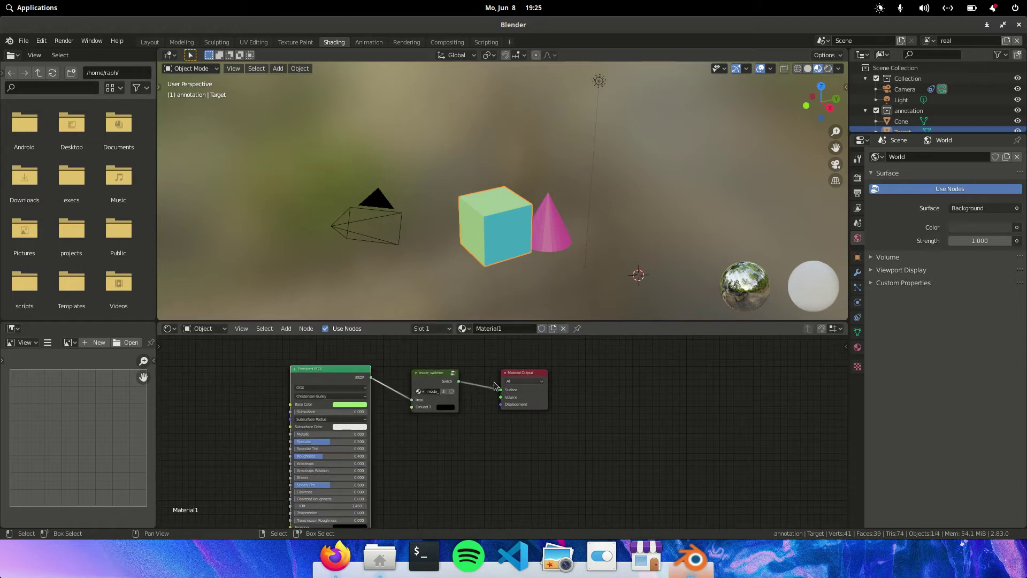
pyautogui.moveTo(449, 366); pyautogui.dragTo(510, 366, button='middle')
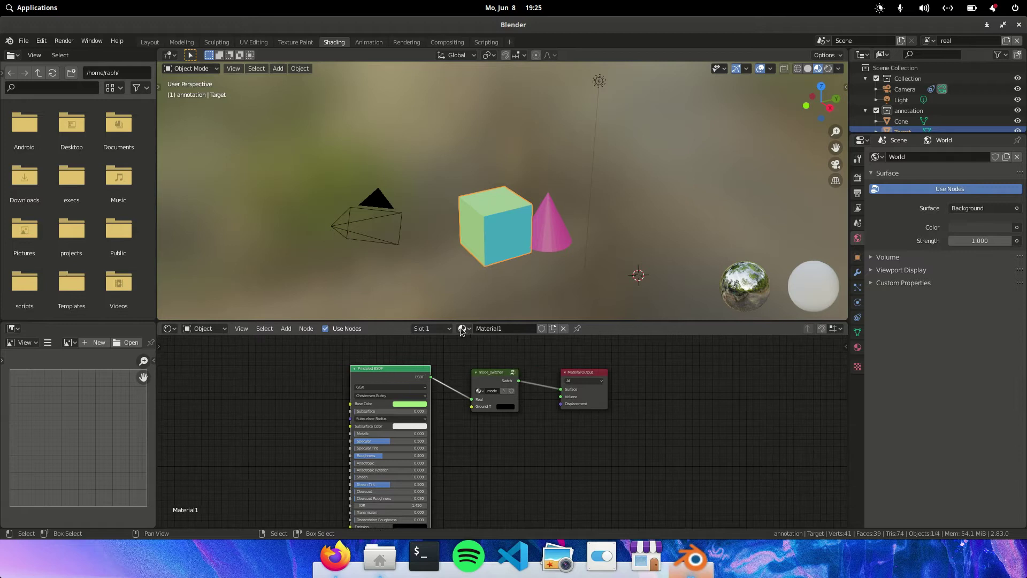
# Assign Material2 to the cube's first material slot to inspect its nodes, and pick another material for that slot.
pyautogui.click(462, 328)
pyautogui.click(469, 352)
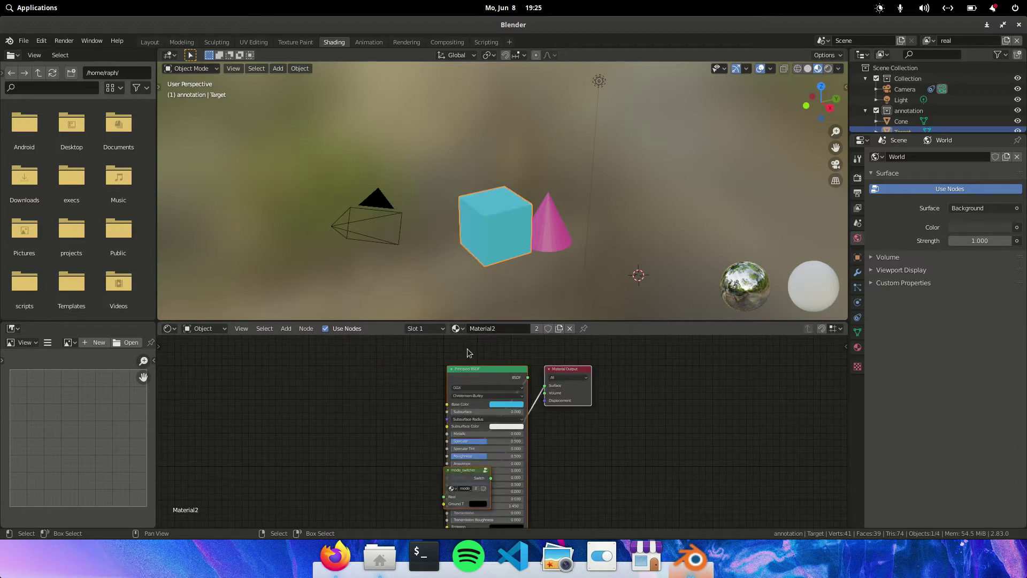
pyautogui.click(455, 329)
pyautogui.click(463, 365)
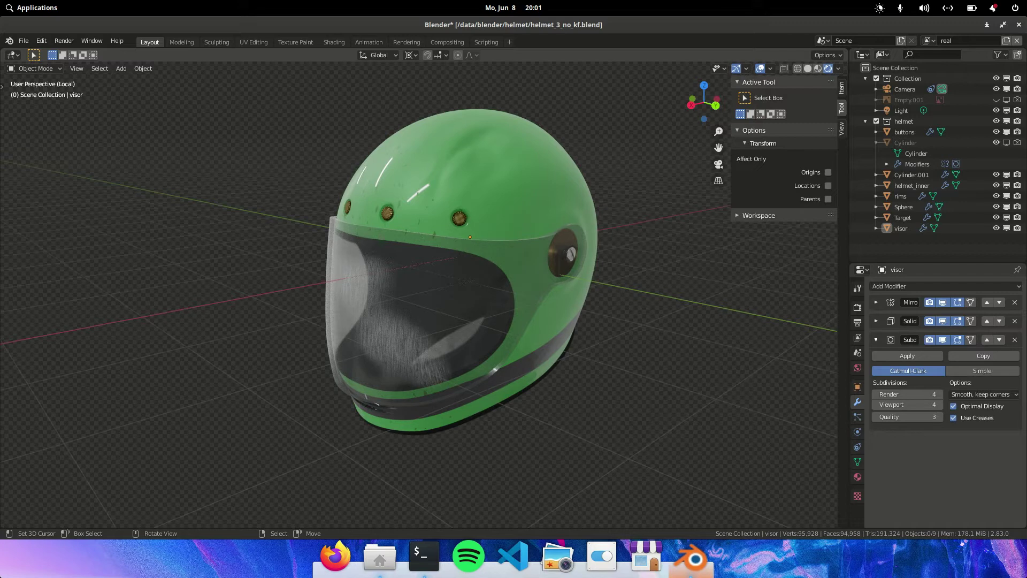
# Run the uvHolographics.py script in the helmet file and return to the layout view of the helmet.
pyautogui.press('shift')
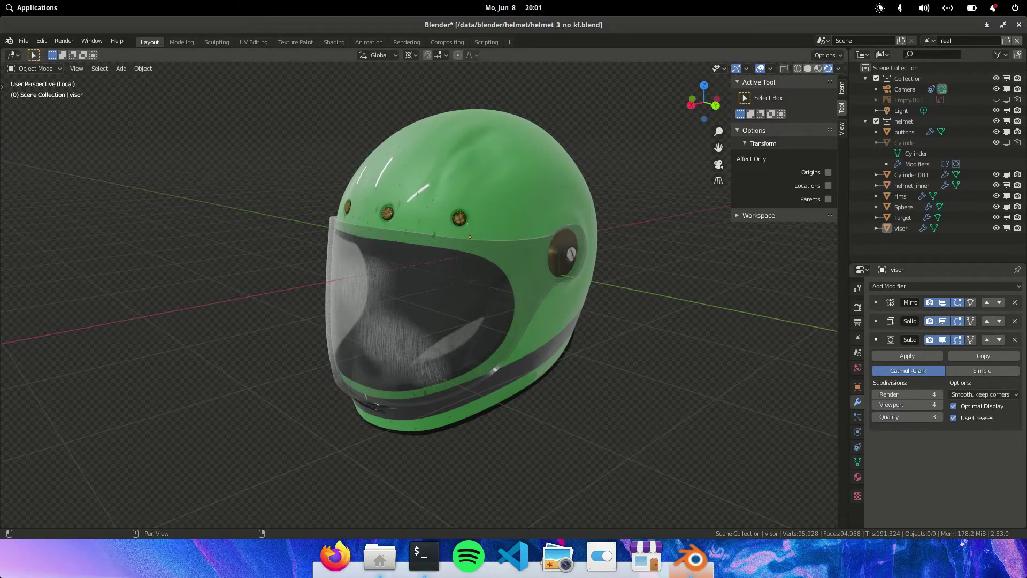
pyautogui.moveTo(482, 300); pyautogui.dragTo(500, 299, button='middle')
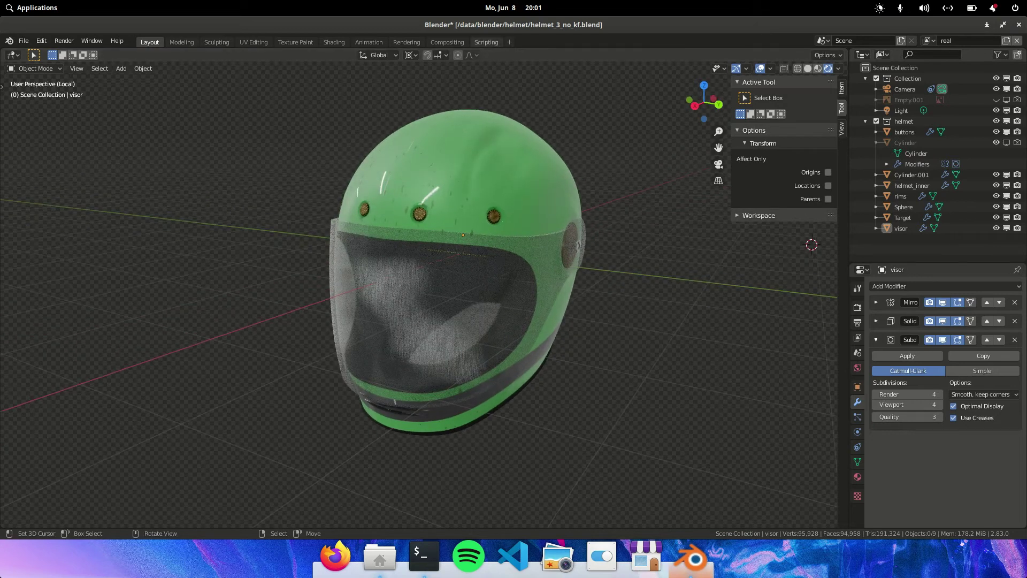
pyautogui.click(486, 42)
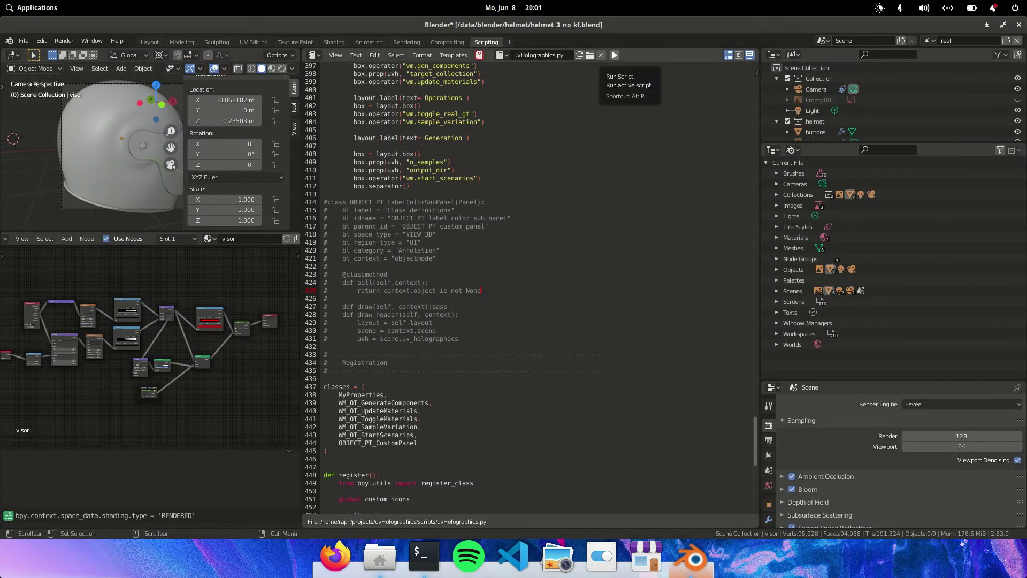
pyautogui.click(614, 55)
pyautogui.click(149, 42)
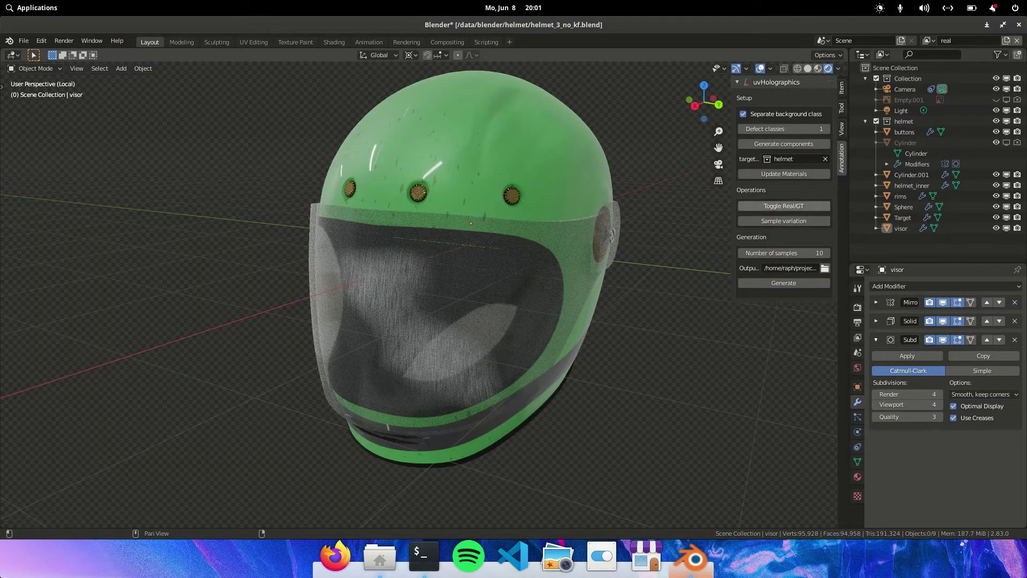
# Toggle the helmet between the real and ground truth views, ending on the ground truth view.
pyautogui.click(783, 206)
pyautogui.moveTo(508, 278); pyautogui.dragTo(550, 277, button='middle')
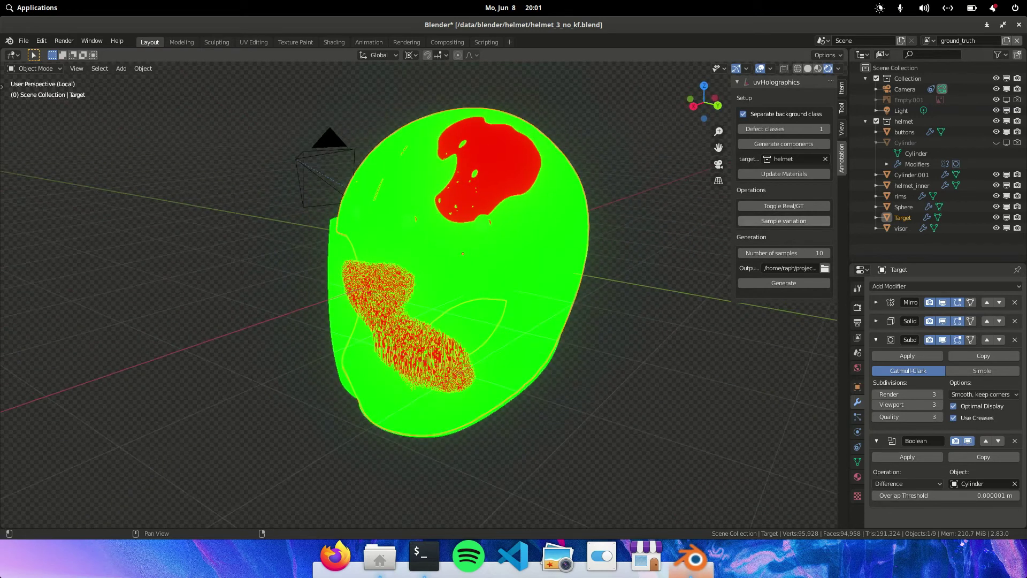
pyautogui.click(783, 207)
pyautogui.click(784, 206)
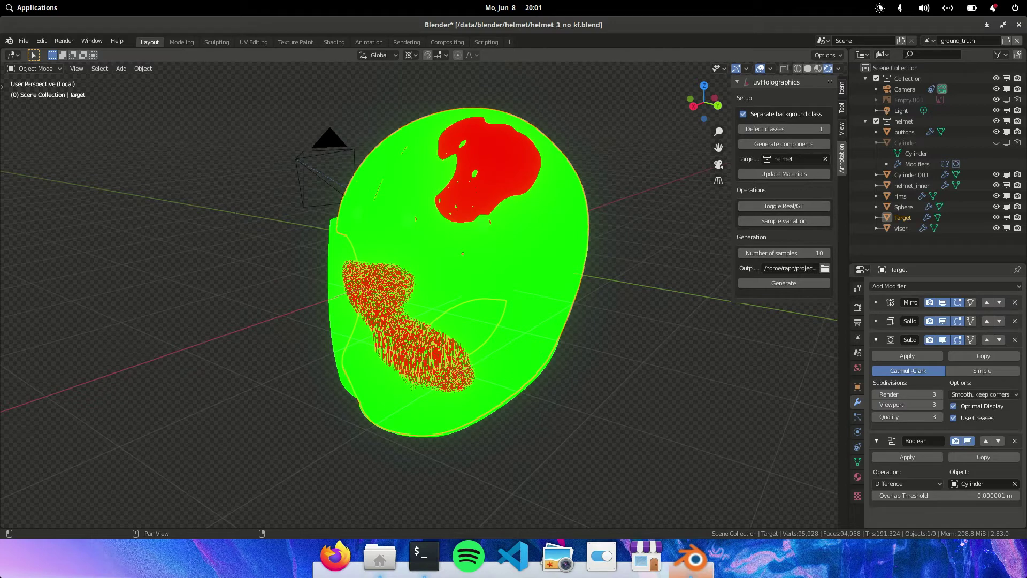
pyautogui.scroll(1, 460, 273)
pyautogui.scroll(-1, 460, 273)
# Sample several new variations of the helmet in the ground truth view while checking it from different angles.
pyautogui.click(784, 221)
pyautogui.click(783, 221)
pyautogui.moveTo(615, 241); pyautogui.dragTo(667, 220, button='middle')
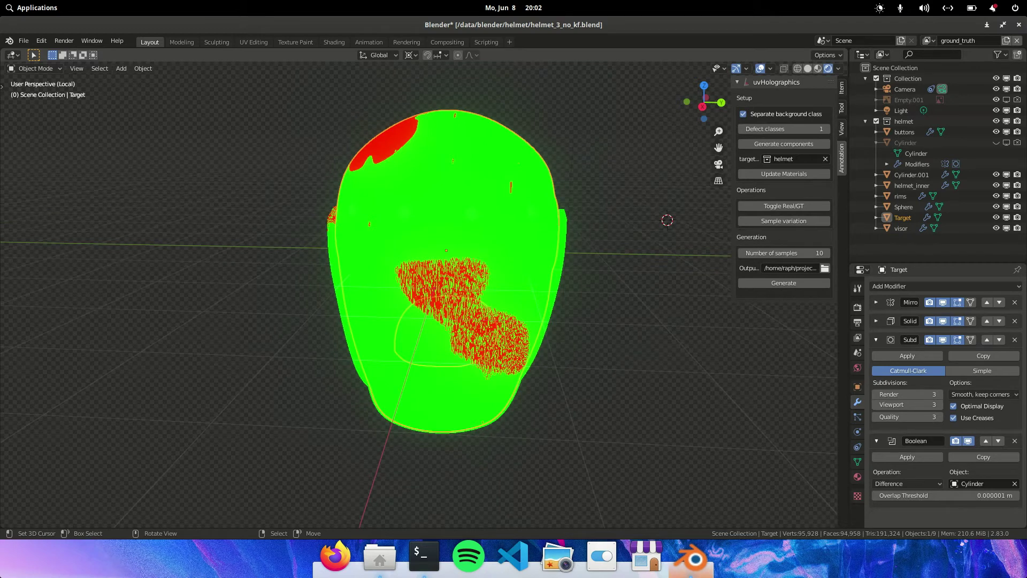
pyautogui.click(784, 221)
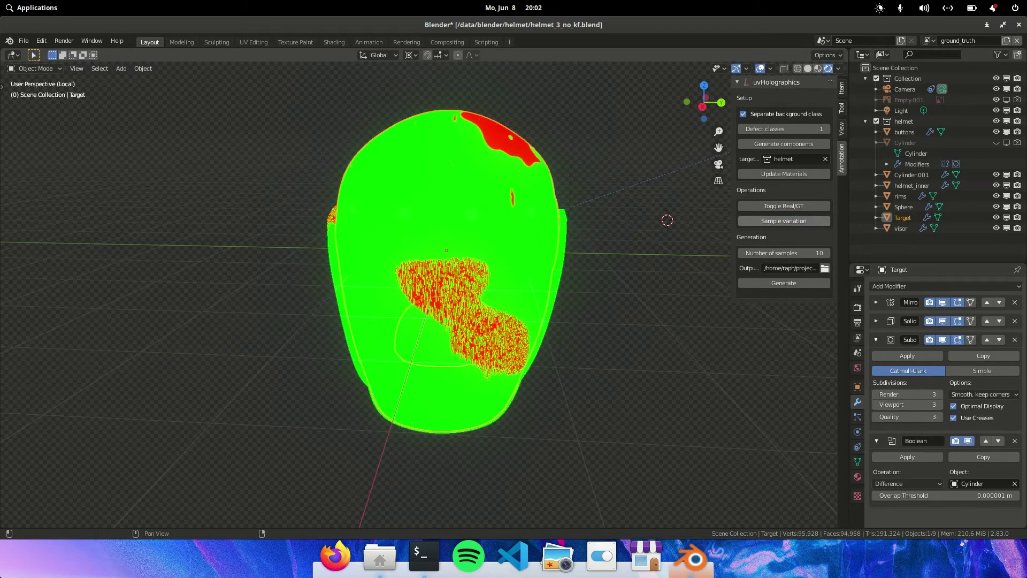
pyautogui.click(784, 221)
pyautogui.click(784, 221)
pyautogui.moveTo(682, 225); pyautogui.dragTo(661, 224, button='middle')
pyautogui.click(784, 221)
pyautogui.click(783, 221)
pyautogui.click(784, 221)
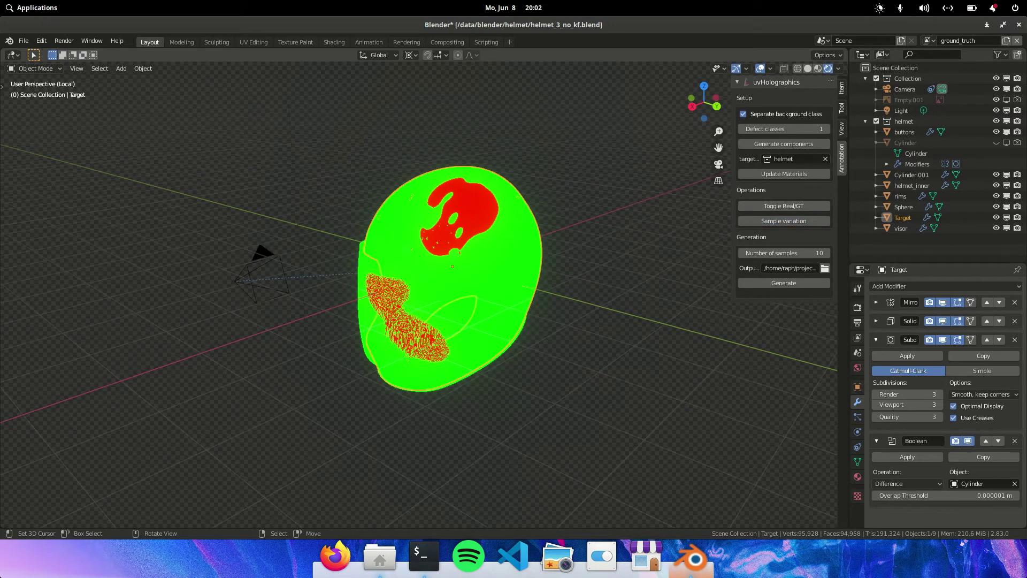
# Open the shading workspace and examine the helmet material's node tree up to the dents frame.
pyautogui.click(333, 42)
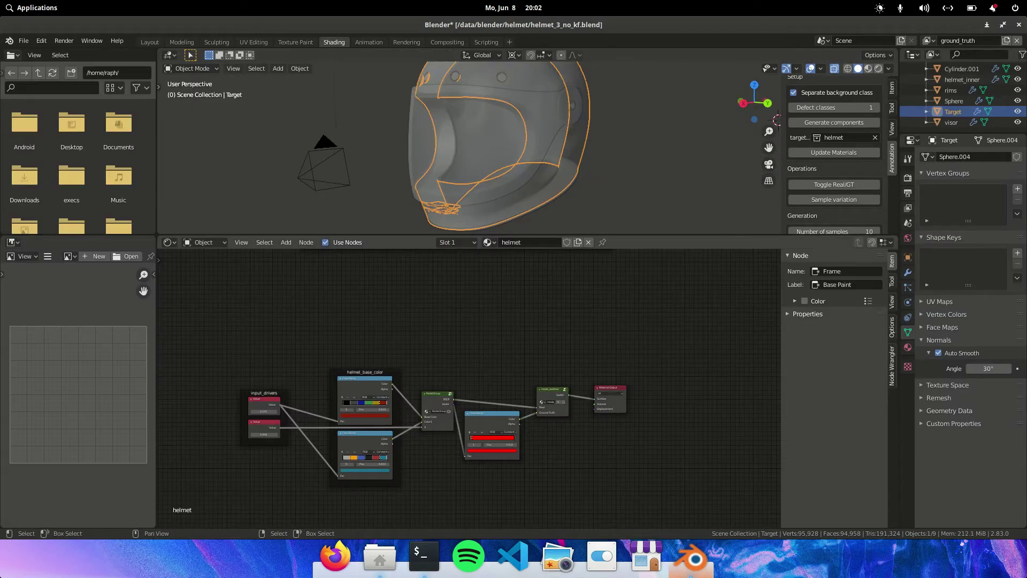
pyautogui.moveTo(435, 387); pyautogui.dragTo(441, 390, button='middle')
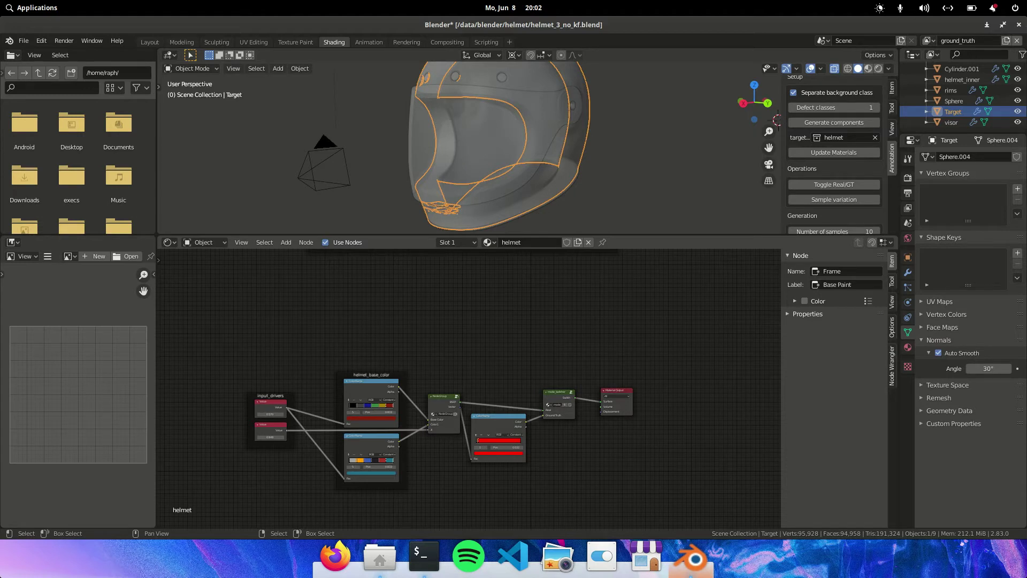
pyautogui.moveTo(458, 314)
pyautogui.mouseDown(button='middle')
pyautogui.moveTo(437, 375)
pyautogui.moveTo(432, 493)
pyautogui.mouseUp(button='middle')
pyautogui.scroll(-5, 437, 374)
pyautogui.moveTo(436, 348); pyautogui.dragTo(431, 452, button='middle')
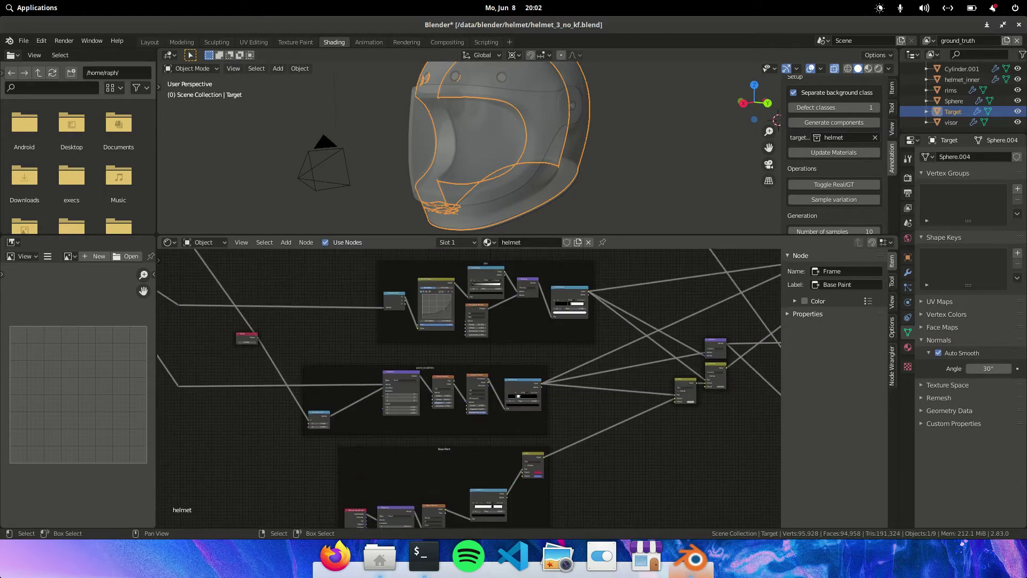
pyautogui.scroll(-2, 455, 399)
pyautogui.scroll(-4, 440, 435)
pyautogui.moveTo(416, 362); pyautogui.dragTo(466, 480, button='middle')
pyautogui.scroll(1, 454, 375)
pyautogui.moveTo(454, 374); pyautogui.dragTo(527, 353, button='middle')
pyautogui.scroll(5, 527, 353)
# Duplicate the standalone Value node, place the copy beside the Dents frame and link it to that frame's reroute point.
pyautogui.click(399, 486)
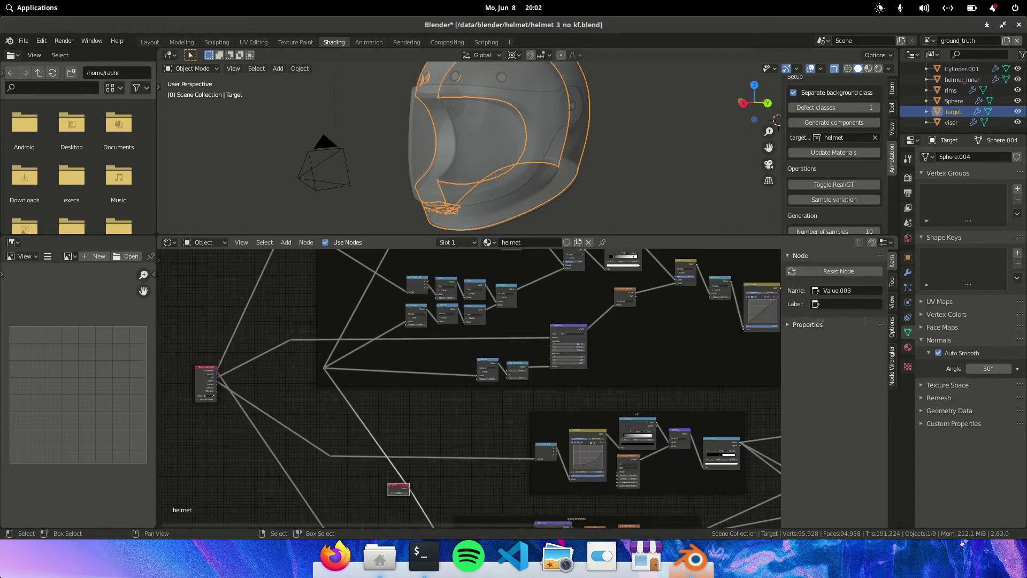
pyautogui.hotkey('shift', 'd')
pyautogui.click(281, 369)
pyautogui.moveTo(293, 372); pyautogui.dragTo(323, 369)
pyautogui.moveTo(323, 369); pyautogui.dragTo(295, 419, button='middle')
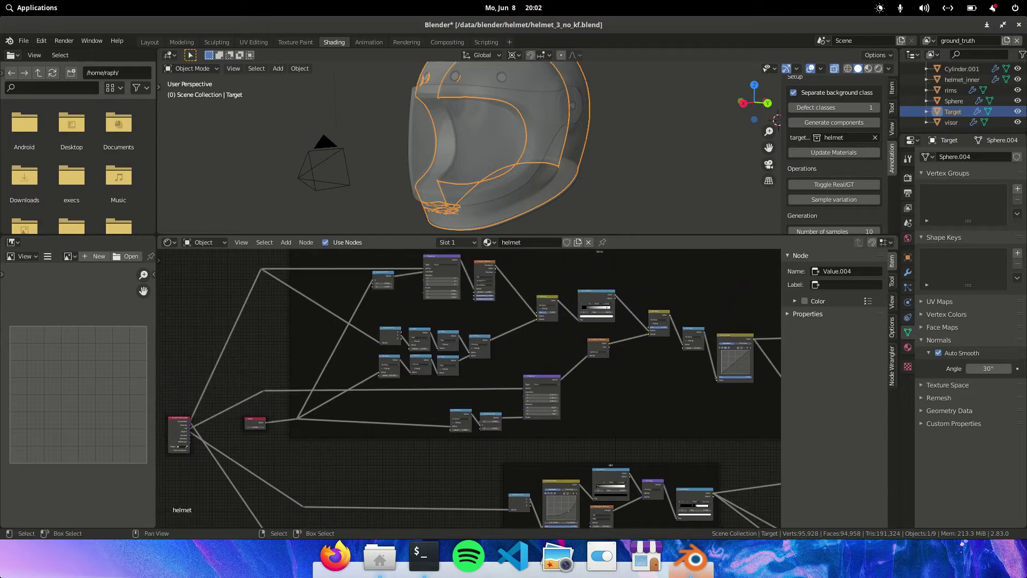
# Show the viewport in rendered shading, toggle to the real view and select the helmet's Target object.
pyautogui.click(878, 68)
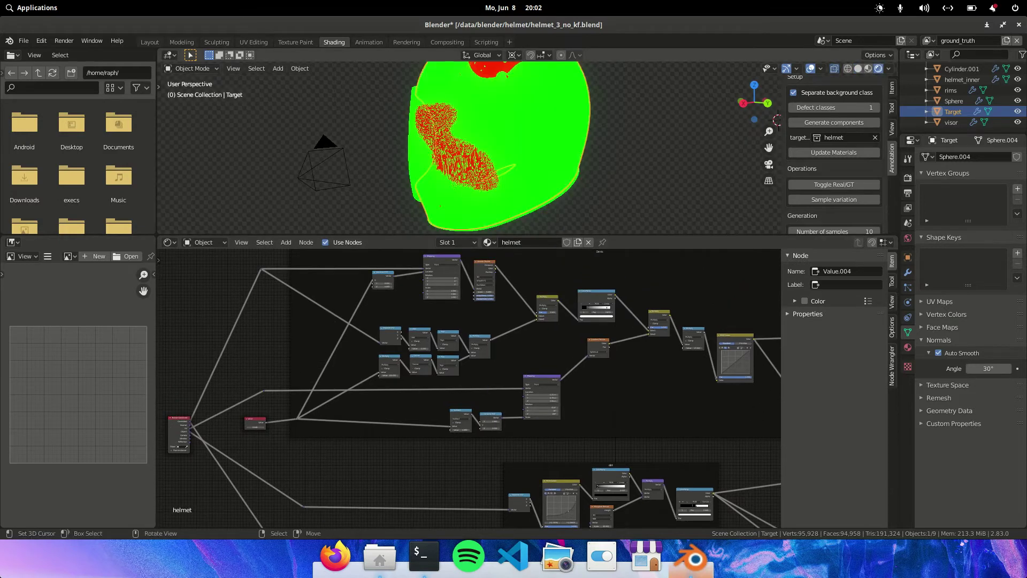
pyautogui.moveTo(589, 139); pyautogui.dragTo(588, 166, button='middle')
pyautogui.click(834, 185)
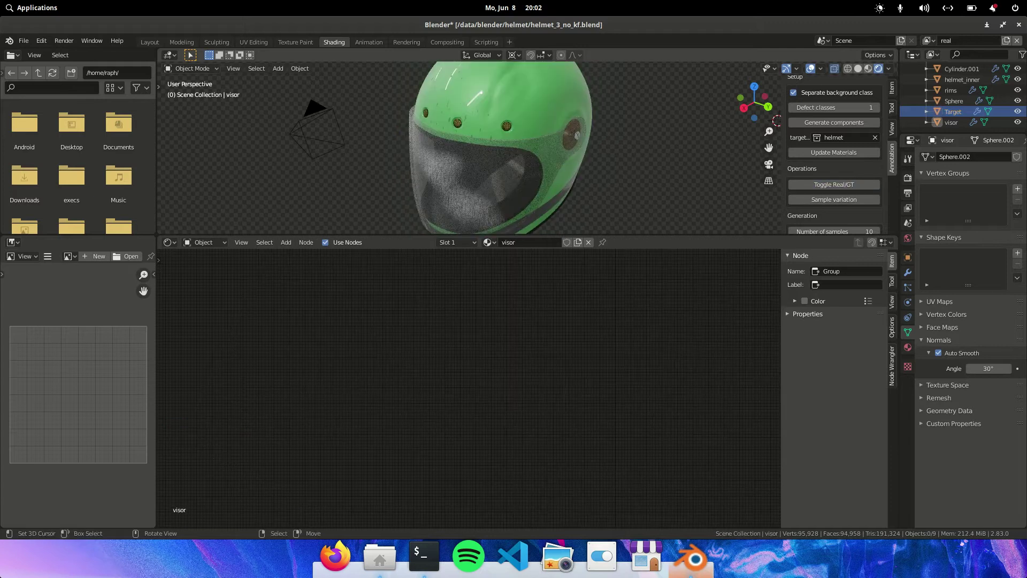
pyautogui.rightClick(551, 123)
# Preview the Dents frame's Voronoi Texture and the Multiply math node that follows the Sign nodes on the helmet.
pyautogui.scroll(5, 464, 388)
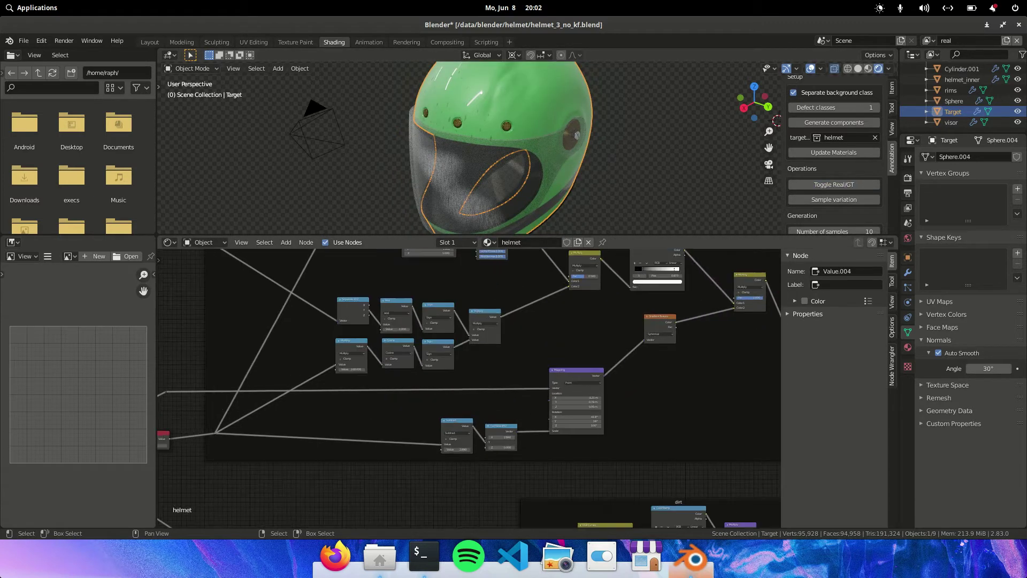
pyautogui.keyDown('shift'); pyautogui.moveTo(465, 388); pyautogui.dragTo(450, 450, button='middle'); pyautogui.keyUp('shift')
pyautogui.scroll(-1, 468, 391)
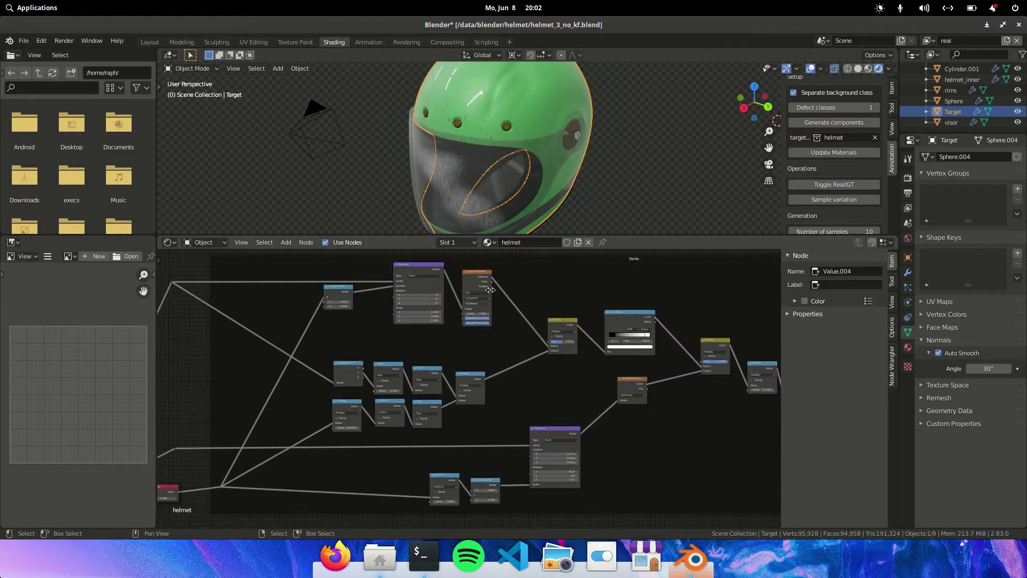
pyautogui.keyDown('ctrl'); pyautogui.keyDown('shift'); pyautogui.click(476, 289); pyautogui.keyUp('shift'); pyautogui.keyUp('ctrl')
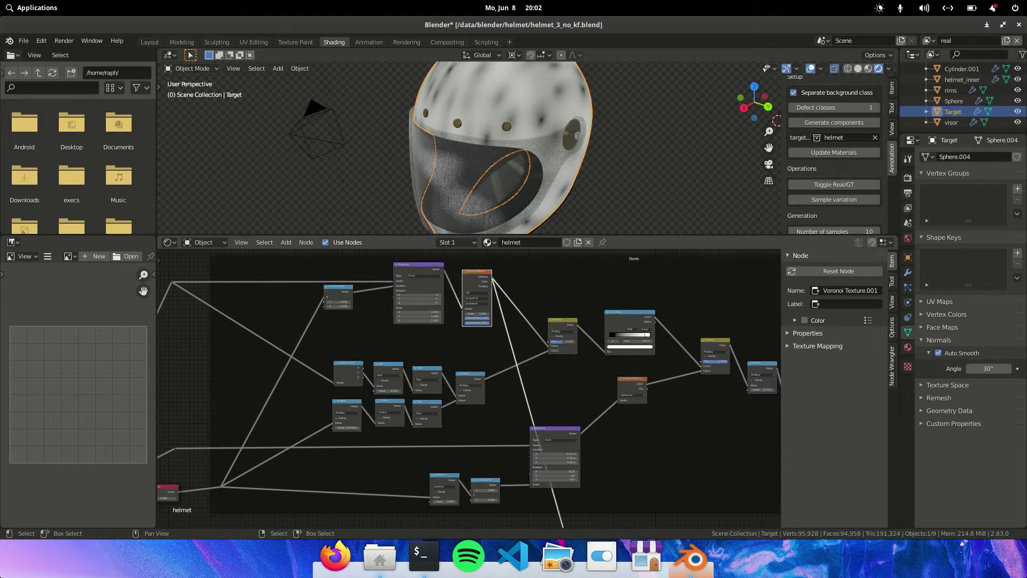
pyautogui.keyDown('ctrl'); pyautogui.keyDown('shift'); pyautogui.click(471, 388); pyautogui.keyUp('shift'); pyautogui.keyUp('ctrl')
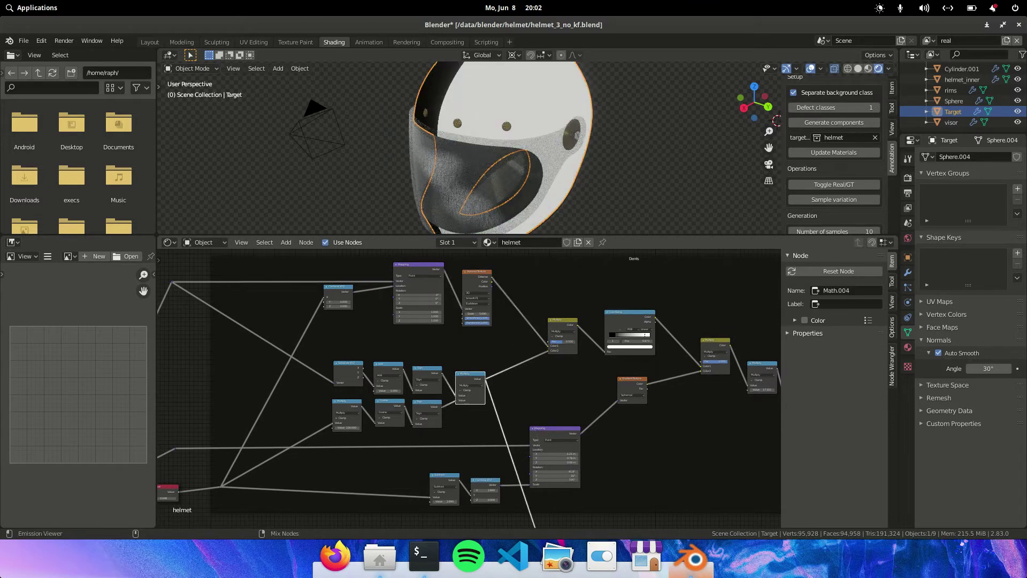
pyautogui.moveTo(481, 153); pyautogui.dragTo(511, 146, button='middle')
pyautogui.scroll(-2, 511, 145)
pyautogui.moveTo(621, 150); pyautogui.dragTo(642, 138, button='middle')
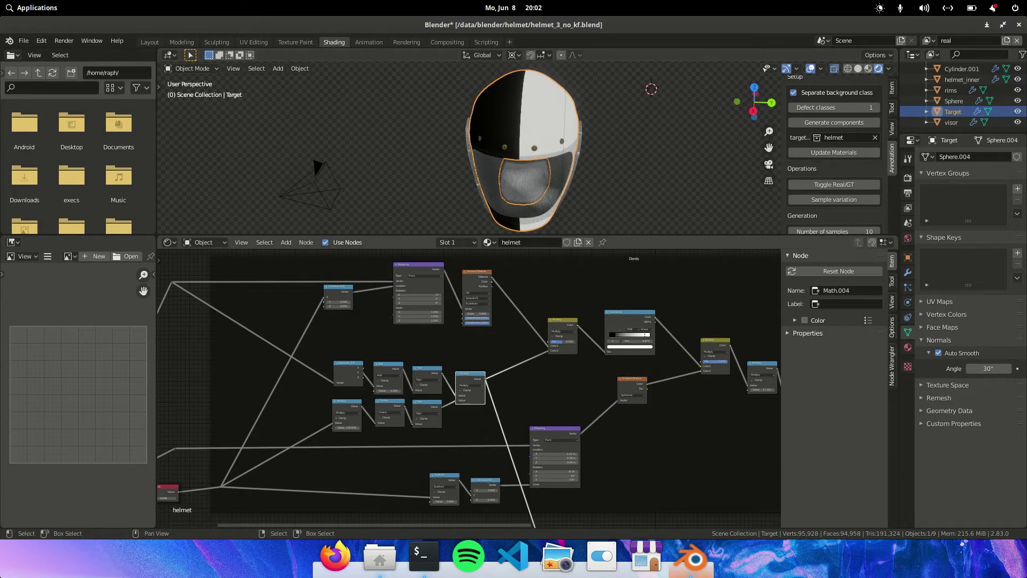
# Lower the Value node feeding the Dents frame slightly to flip the previewed side mask, and select the Cosine node.
pyautogui.moveTo(372, 429); pyautogui.dragTo(481, 387, button='middle')
pyautogui.scroll(7, 480, 387)
pyautogui.moveTo(203, 481); pyautogui.dragTo(353, 438, button='middle')
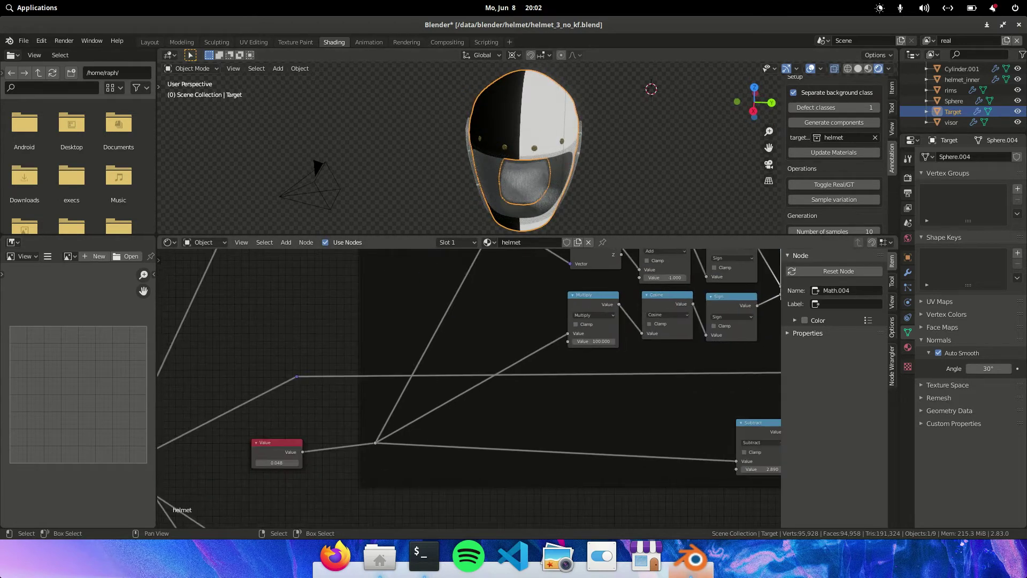
pyautogui.moveTo(276, 462)
pyautogui.mouseDown()
pyautogui.moveTo(286, 463)
pyautogui.moveTo(273, 464)
pyautogui.mouseUp()
pyautogui.moveTo(624, 403); pyautogui.dragTo(401, 483, button='middle')
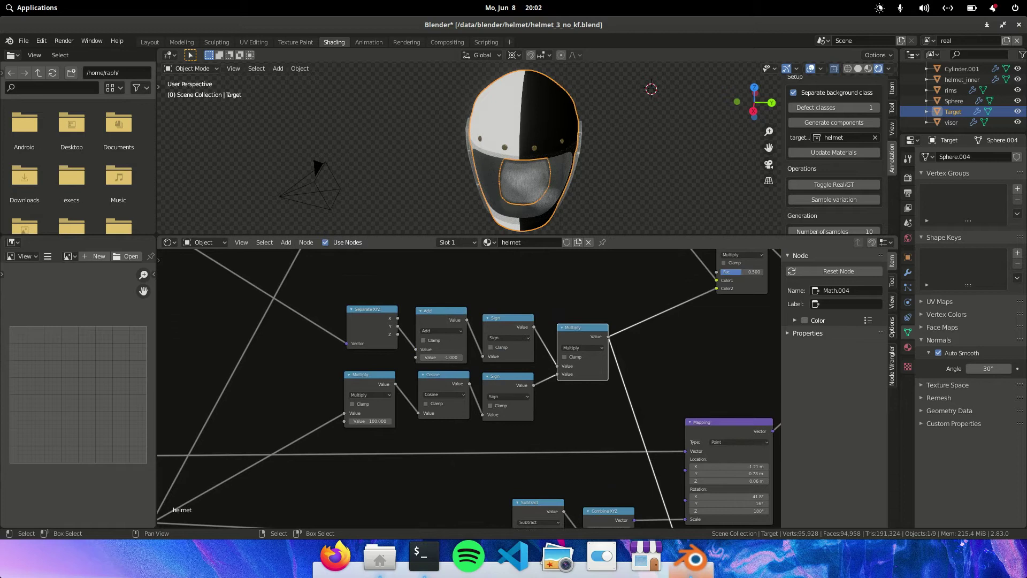
pyautogui.click(445, 375)
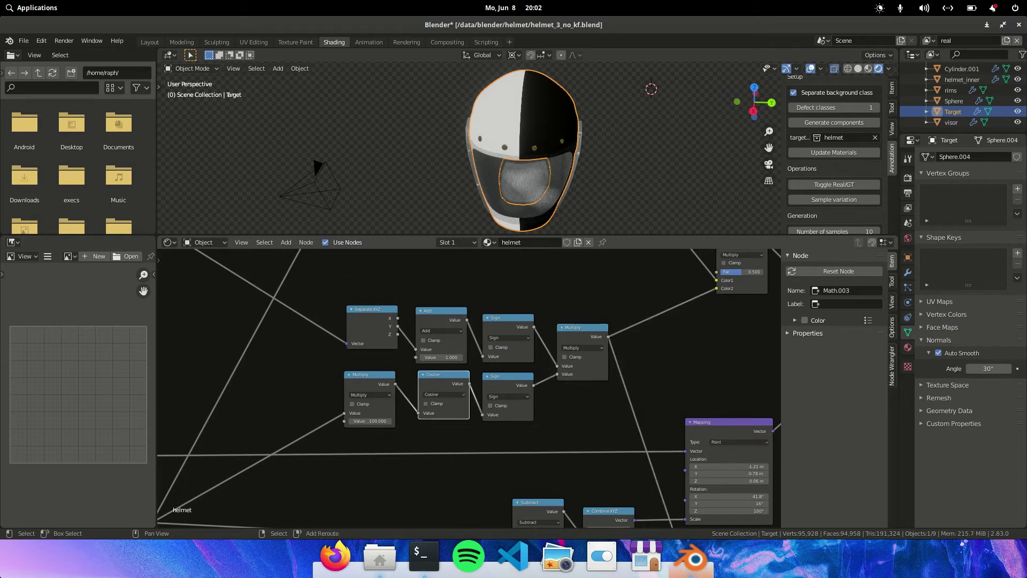
# Preview the Dents frame's spherical Gradient Texture on the helmet and inspect its shape up close.
pyautogui.moveTo(683, 358); pyautogui.dragTo(410, 369, button='middle')
pyautogui.scroll(-3, 406, 425)
pyautogui.keyDown('ctrl'); pyautogui.keyDown('shift'); pyautogui.click(509, 349); pyautogui.keyUp('shift'); pyautogui.keyUp('ctrl')
pyautogui.moveTo(529, 137); pyautogui.dragTo(486, 182, button='middle')
pyautogui.scroll(3, 634, 177)
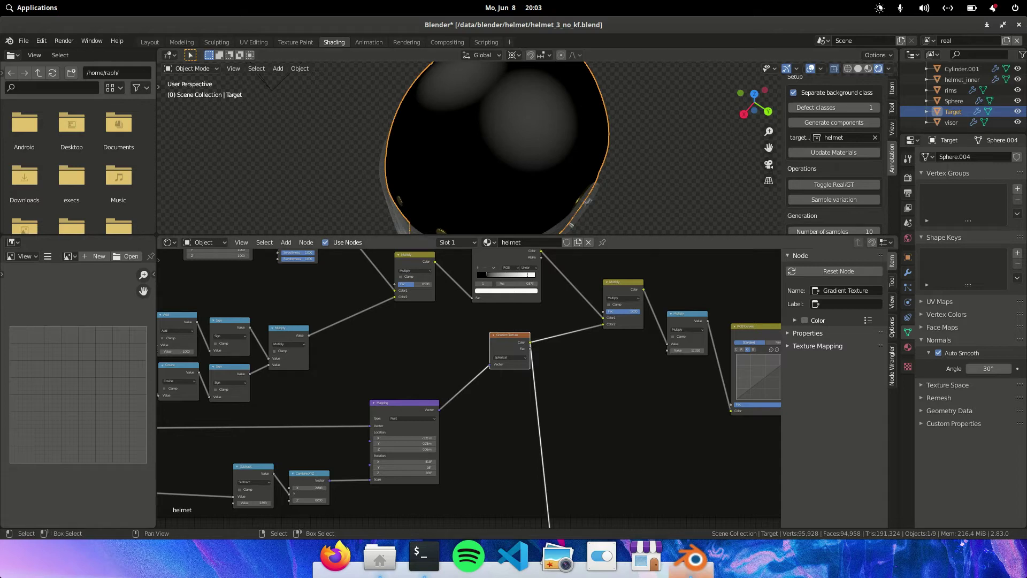
# Examine the node links running from the Dents frame to the bump frame.
pyautogui.scroll(-2, 578, 426)
pyautogui.moveTo(579, 426); pyautogui.dragTo(451, 409, button='middle')
pyautogui.scroll(-3, 452, 410)
pyautogui.scroll(-1, 588, 455)
pyautogui.moveTo(738, 521); pyautogui.dragTo(503, 389, button='middle')
pyautogui.scroll(-4, 580, 467)
pyautogui.moveTo(528, 454); pyautogui.dragTo(475, 394, button='middle')
pyautogui.scroll(8, 474, 394)
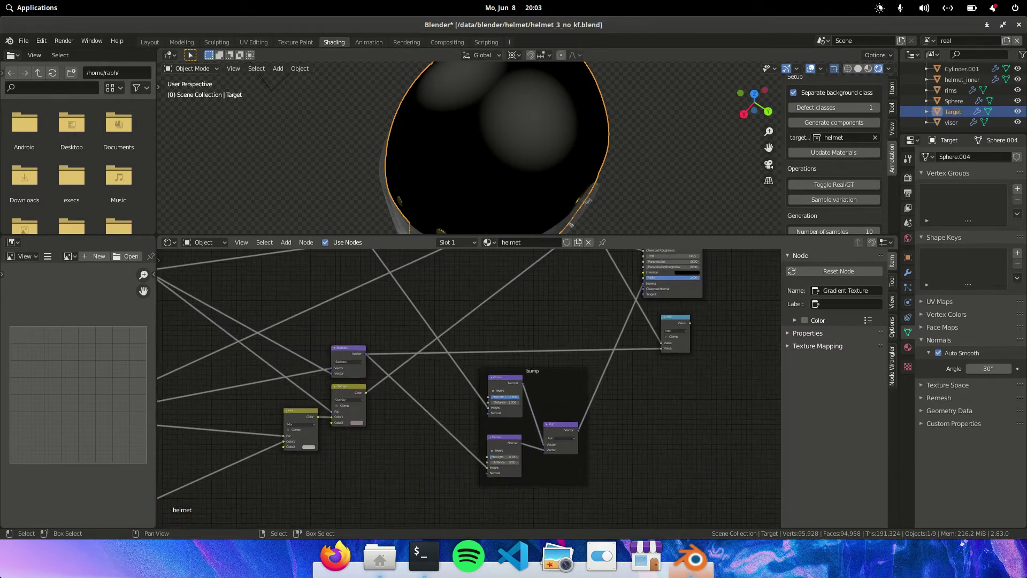
# Preview the ColorRamp node at the end of the Dents frame on the helmet.
pyautogui.moveTo(557, 395); pyautogui.dragTo(580, 480, button='middle')
pyautogui.scroll(-6, 454, 334)
pyautogui.moveTo(454, 335); pyautogui.dragTo(449, 445, button='middle')
pyautogui.scroll(5, 449, 445)
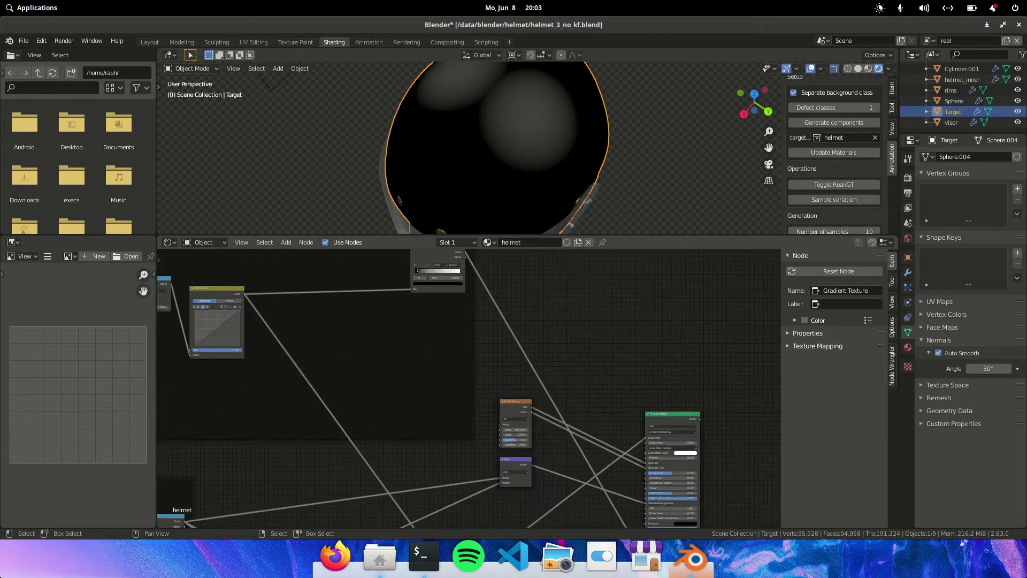
pyautogui.moveTo(457, 338); pyautogui.dragTo(469, 402, button='middle')
pyautogui.click(449, 318)
pyautogui.keyDown('ctrl'); pyautogui.keyDown('shift'); pyautogui.click(449, 318); pyautogui.keyUp('shift'); pyautogui.keyUp('ctrl')
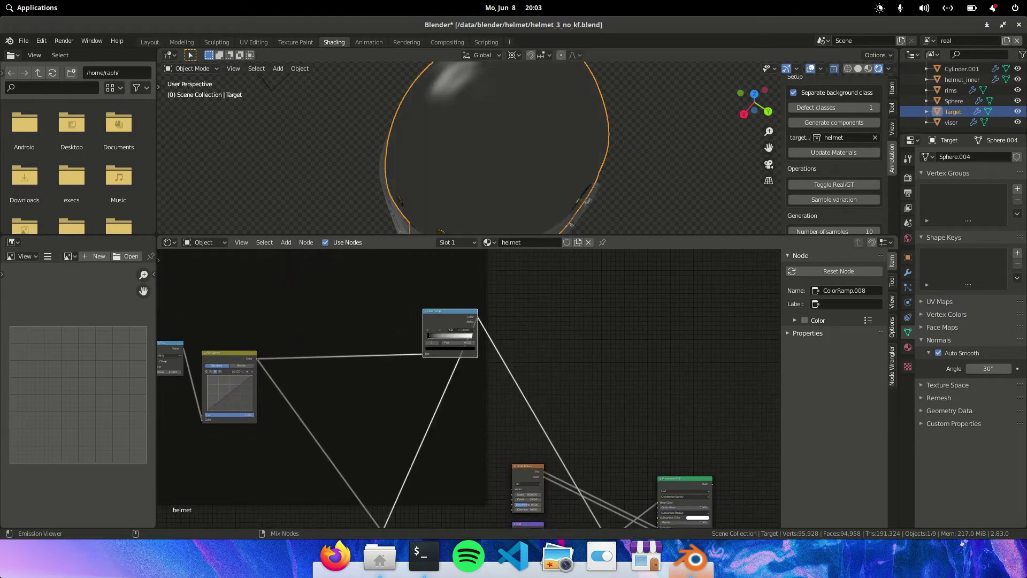
# Inspect the previewed dents from several angles and sample another variation.
pyautogui.moveTo(454, 166); pyautogui.dragTo(624, 165, button='middle')
pyautogui.scroll(3, 527, 155)
pyautogui.moveTo(527, 155); pyautogui.dragTo(481, 155, button='middle')
pyautogui.scroll(-3, 482, 155)
pyautogui.click(834, 199)
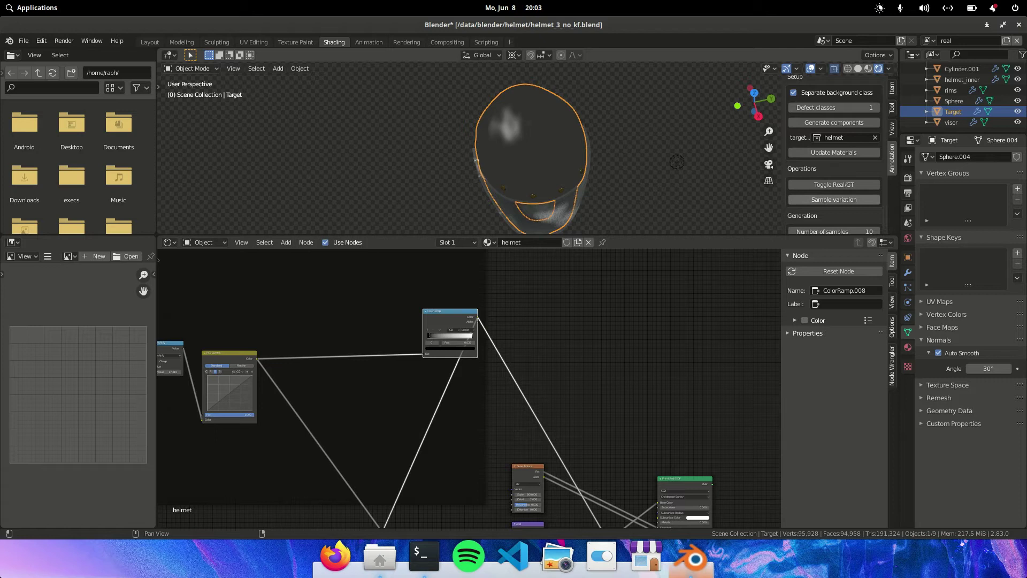
# Preview the paint_scratches frame's ColorRamp node on the helmet.
pyautogui.scroll(-1, 834, 198)
pyautogui.scroll(-10, 466, 390)
pyautogui.moveTo(466, 390); pyautogui.dragTo(591, 341, button='middle')
pyautogui.scroll(-5, 469, 389)
pyautogui.moveTo(469, 401); pyautogui.dragTo(484, 255, button='middle')
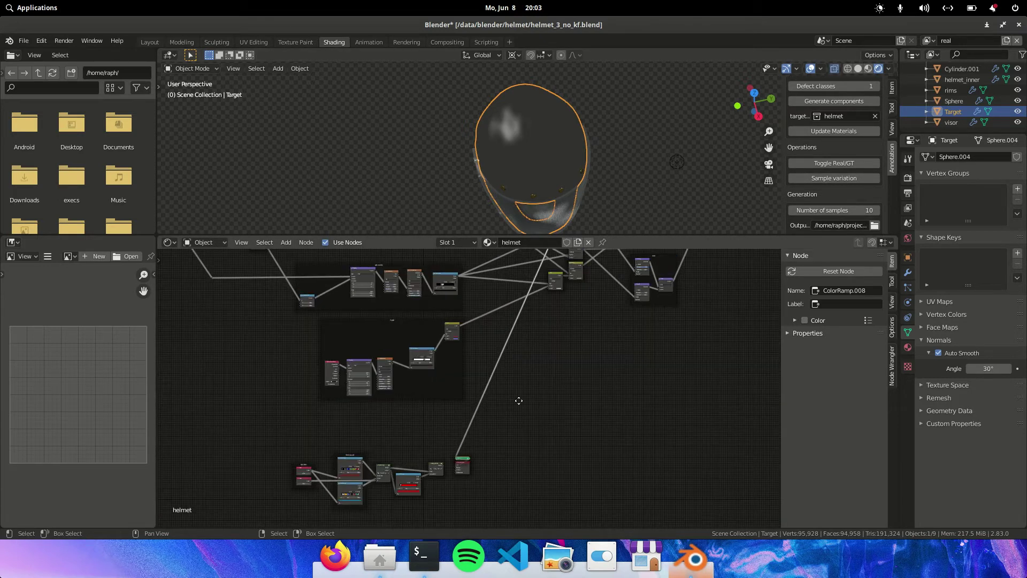
pyautogui.scroll(4, 506, 412)
pyautogui.scroll(5, 527, 388)
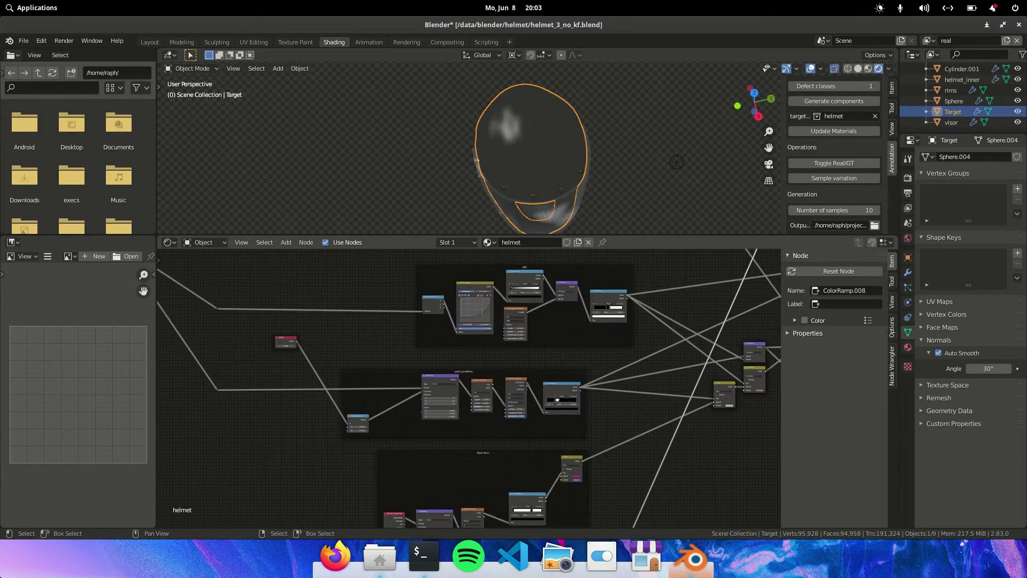
pyautogui.scroll(1, 469, 388)
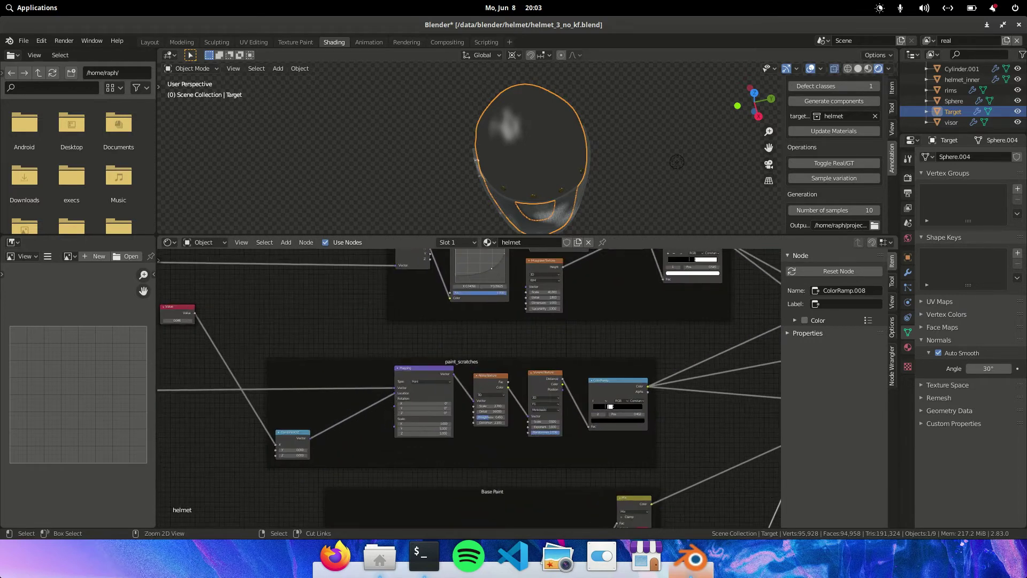
pyautogui.keyDown('ctrl'); pyautogui.keyDown('shift'); pyautogui.click(615, 391); pyautogui.keyUp('shift'); pyautogui.keyUp('ctrl')
# Examine the paint_scratches frame's texture, Mapping and Combine XYZ nodes up close.
pyautogui.scroll(2, 470, 388)
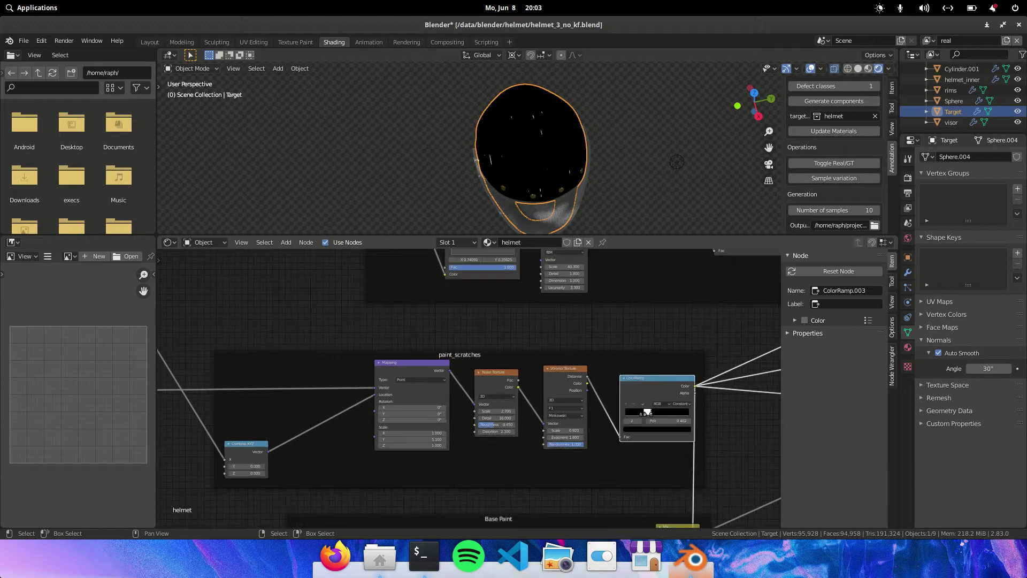
pyautogui.scroll(2, 471, 388)
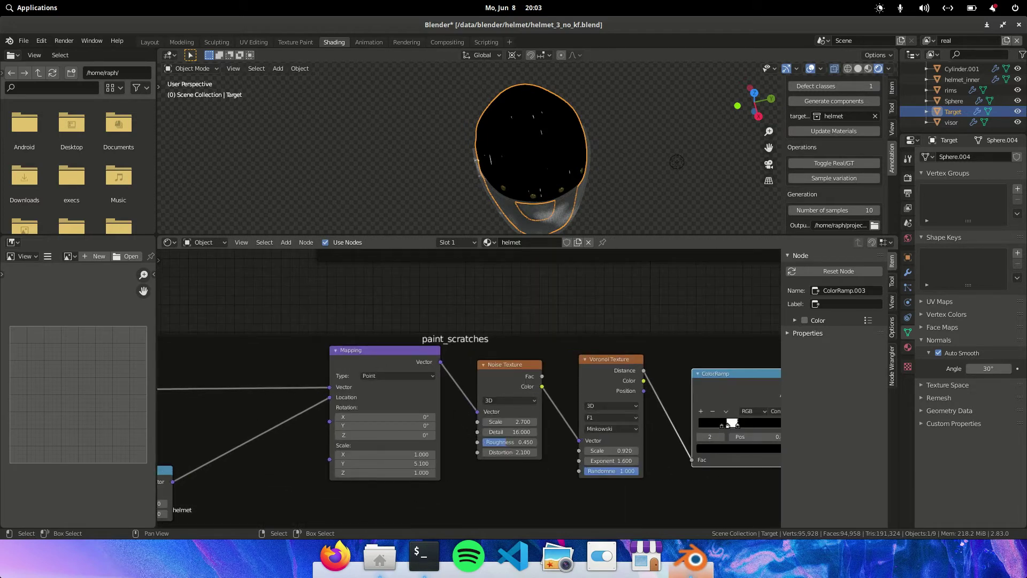
pyautogui.moveTo(470, 389); pyautogui.dragTo(687, 341, button='middle')
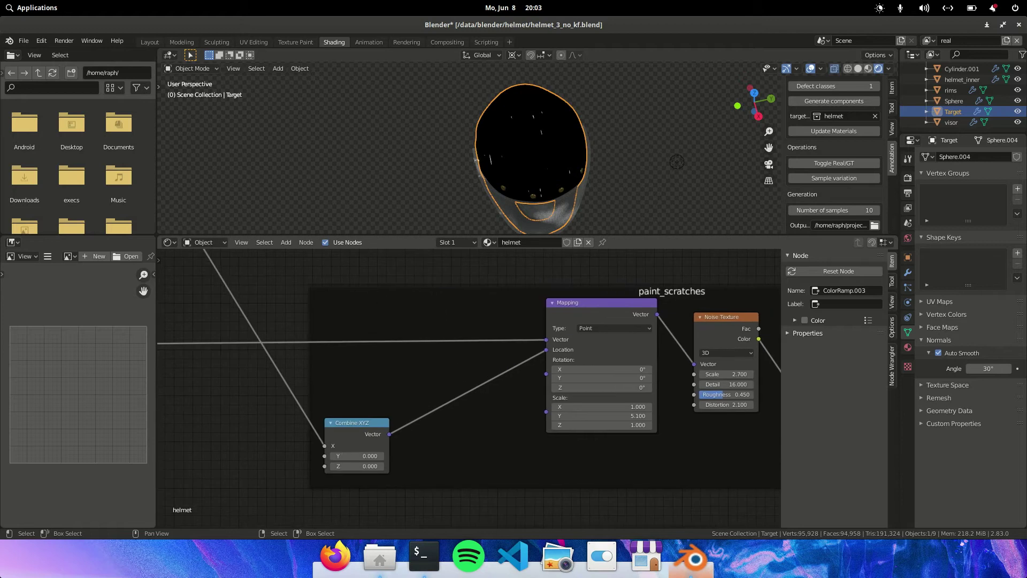
# Preview the dirt frame's final ColorRamp node on the helmet and inspect the dirt mask from another angle.
pyautogui.scroll(-6, 470, 389)
pyautogui.moveTo(470, 388); pyautogui.dragTo(469, 448, button='middle')
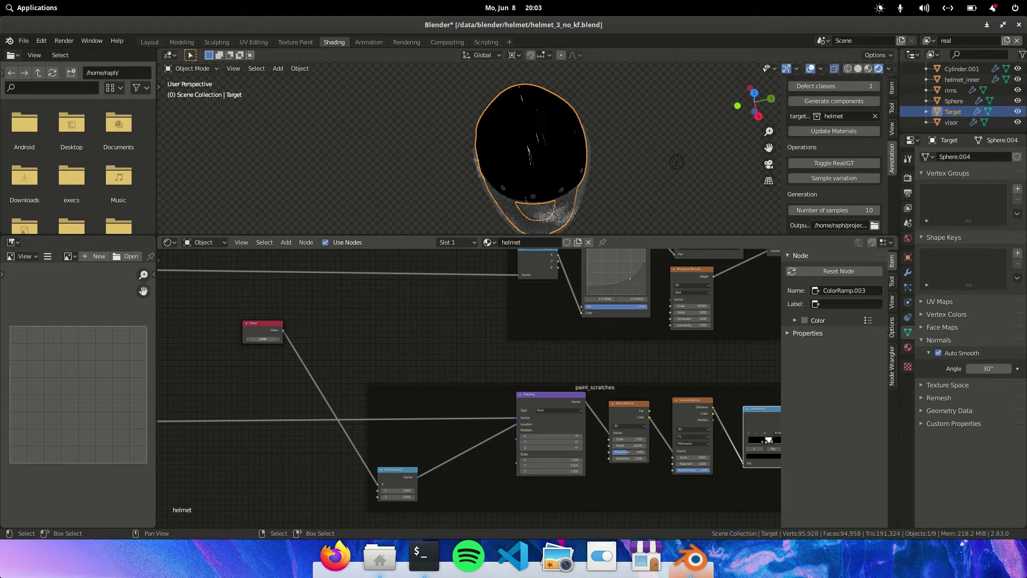
pyautogui.moveTo(585, 330); pyautogui.dragTo(354, 447, button='middle')
pyautogui.keyDown('ctrl'); pyautogui.keyDown('shift'); pyautogui.click(635, 369); pyautogui.keyUp('shift'); pyautogui.keyUp('ctrl')
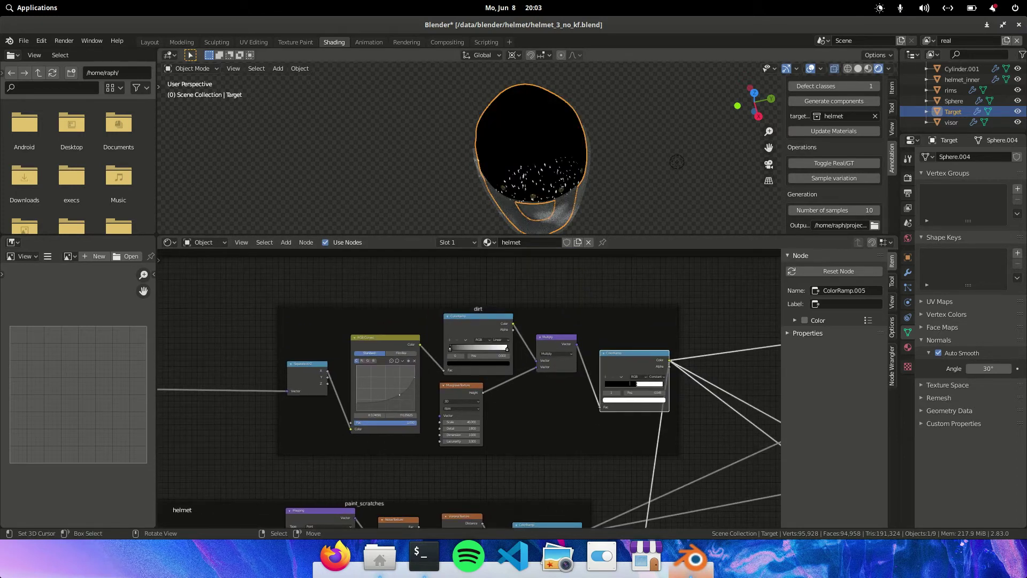
pyautogui.moveTo(615, 160); pyautogui.dragTo(580, 113, button='middle')
pyautogui.scroll(3, 600, 115)
pyautogui.scroll(-2, 657, 115)
pyautogui.moveTo(409, 104); pyautogui.dragTo(396, 103, button='middle')
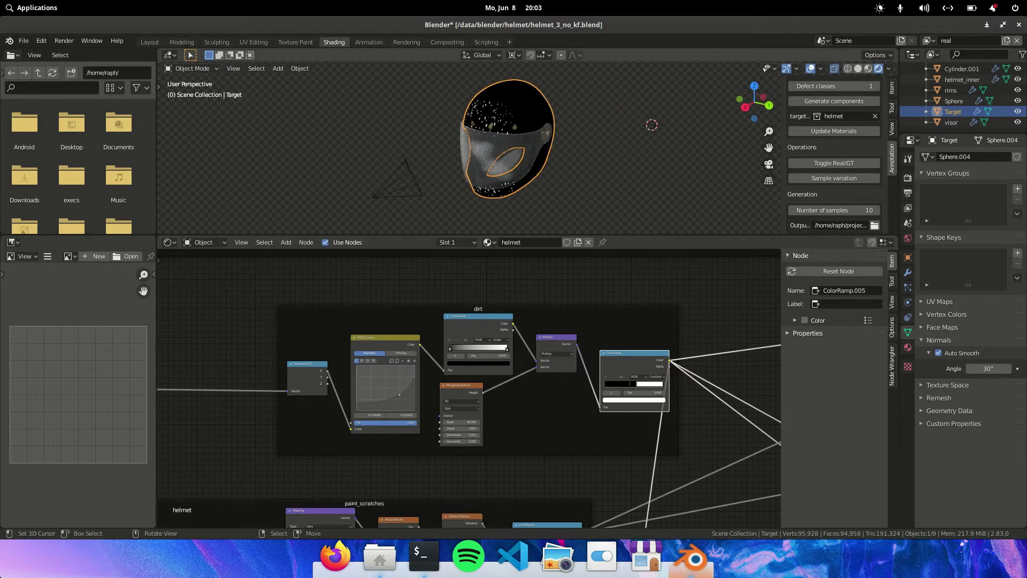
# Examine the Base Paint frame and how the defect masks feed the bump and shader nodes.
pyautogui.scroll(-4, 466, 388)
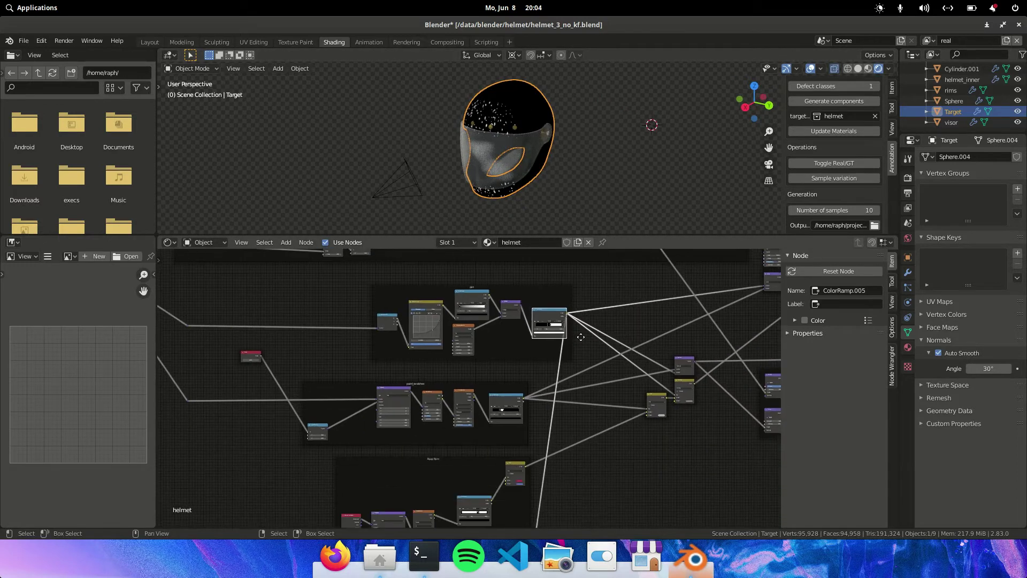
pyautogui.scroll(4, 393, 508)
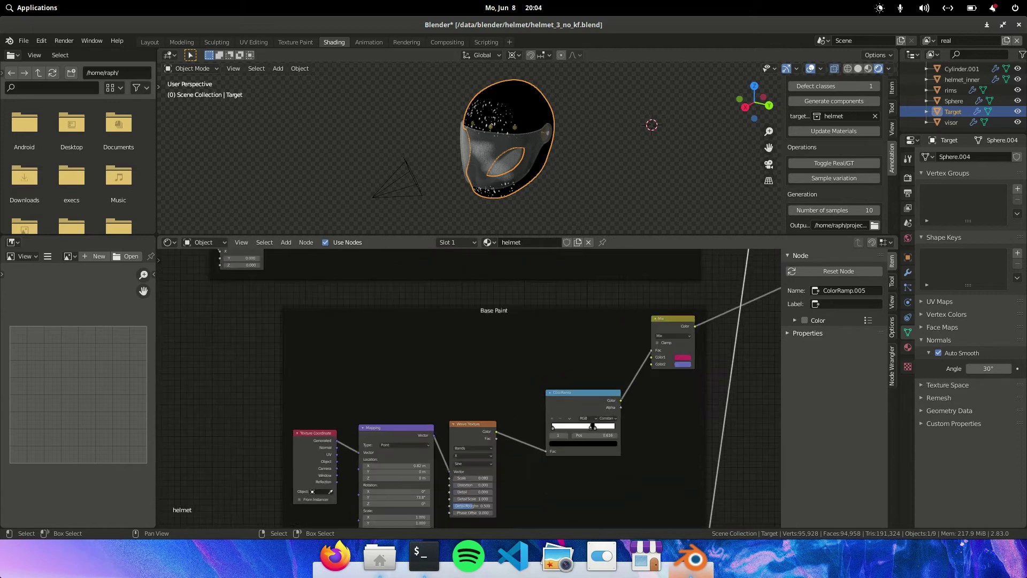
pyautogui.scroll(-5, 394, 508)
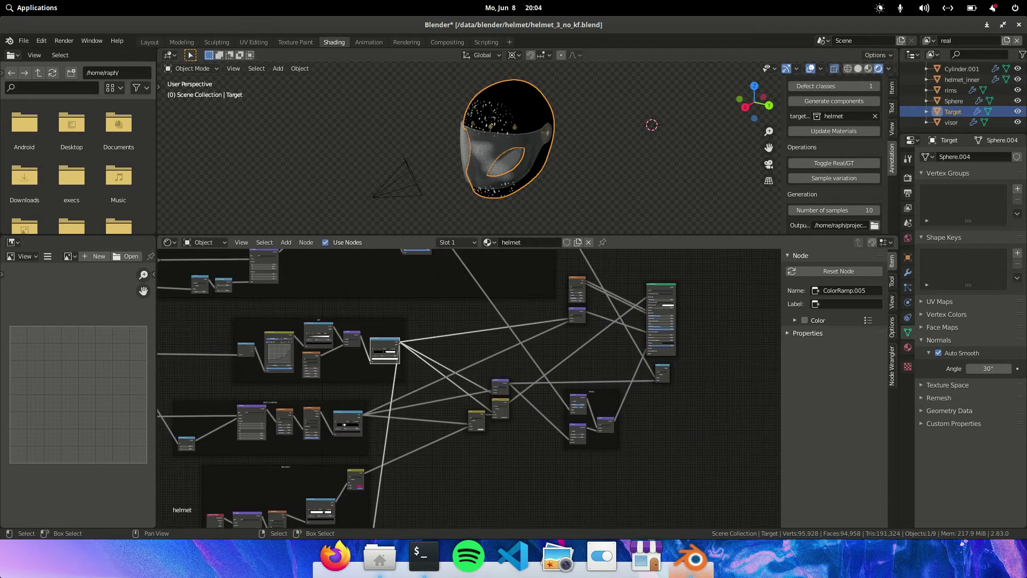
pyautogui.moveTo(538, 355); pyautogui.dragTo(467, 391, button='middle')
pyautogui.scroll(5, 467, 390)
pyautogui.moveTo(623, 345); pyautogui.dragTo(559, 378, button='middle')
pyautogui.scroll(7, 559, 378)
pyautogui.scroll(-8, 508, 374)
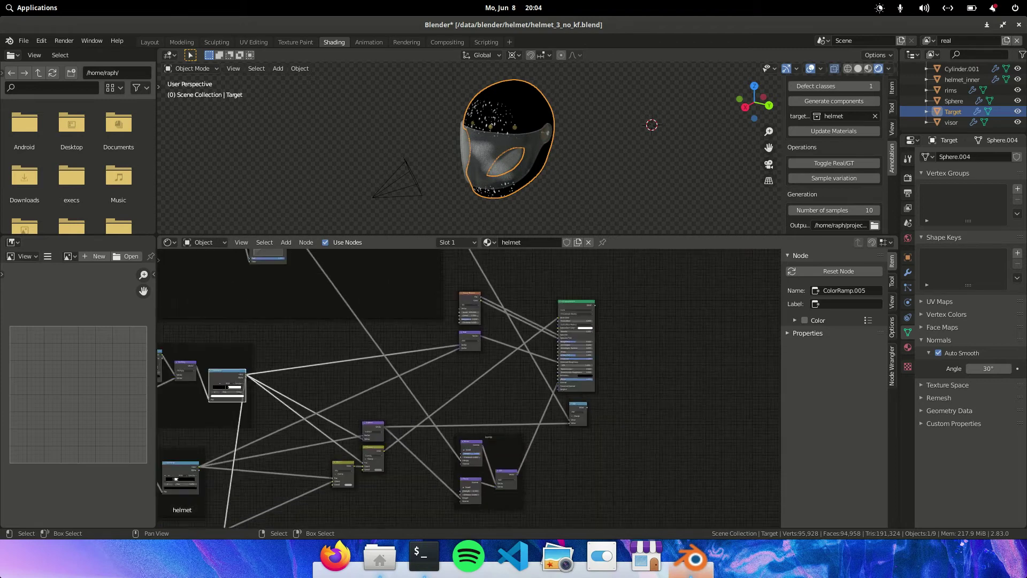
# Delete the temporary preview node inside the node group and return to the helmet material's top-level node tree.
pyautogui.scroll(-2, 468, 403)
pyautogui.click(467, 404)
pyautogui.moveTo(468, 403); pyautogui.dragTo(519, 400, button='middle')
pyautogui.moveTo(518, 400); pyautogui.dragTo(619, 480)
pyautogui.press('x')
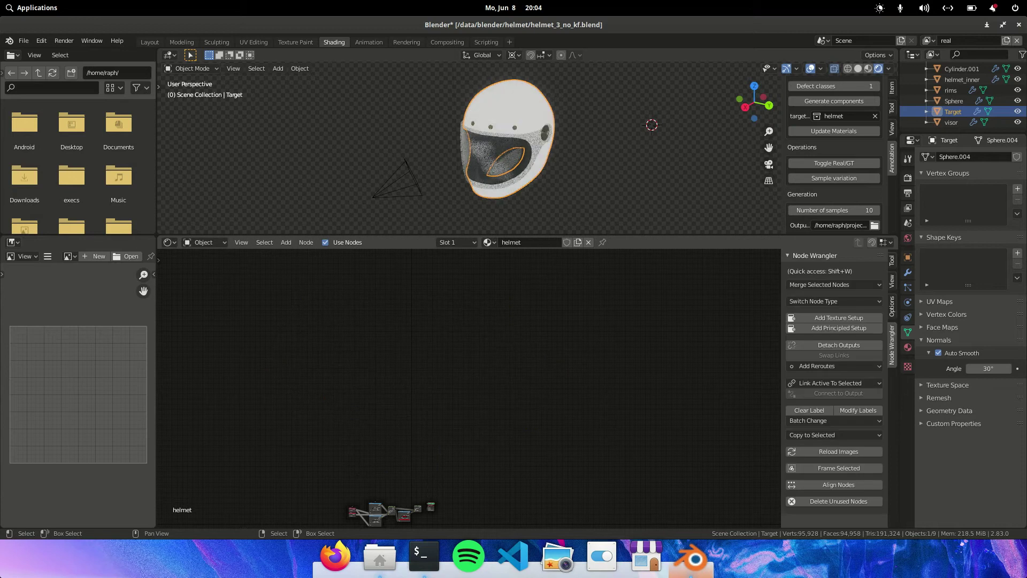
# Connect the mode_switcher node's output back to the helmet's Material Output.
pyautogui.moveTo(619, 480); pyautogui.dragTo(739, 315, button='middle')
pyautogui.scroll(8, 675, 418)
pyautogui.scroll(12, 739, 315)
pyautogui.scroll(1, 749, 397)
pyautogui.keyDown('ctrl'); pyautogui.keyDown('shift'); pyautogui.click(642, 393); pyautogui.keyUp('shift'); pyautogui.keyUp('ctrl')
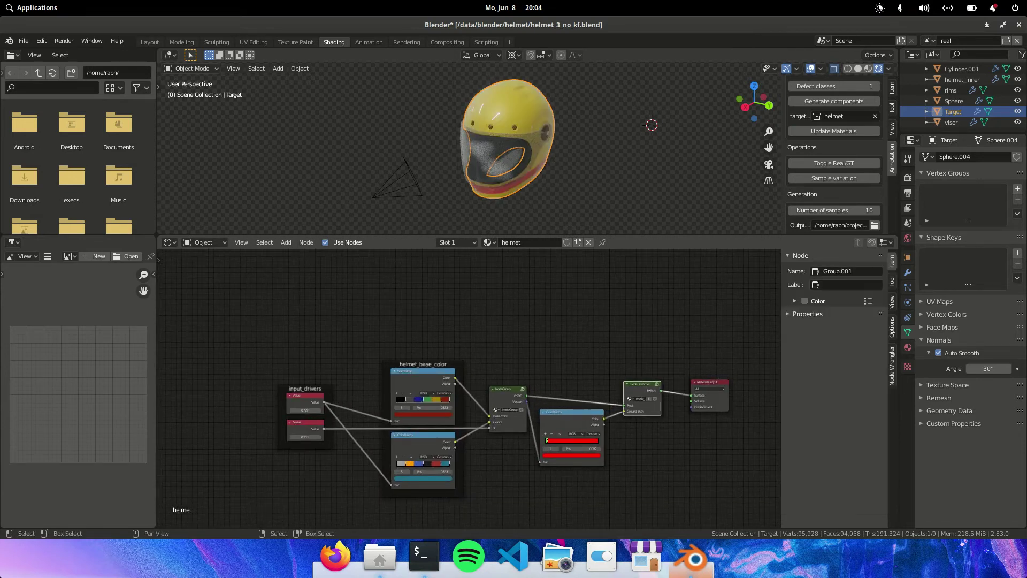
# Set the input_drivers Value nodes to 0.789 and 0.433 and inspect the resulting helmet from different angles.
pyautogui.scroll(4, 513, 348)
pyautogui.moveTo(514, 346); pyautogui.dragTo(514, 300, button='middle')
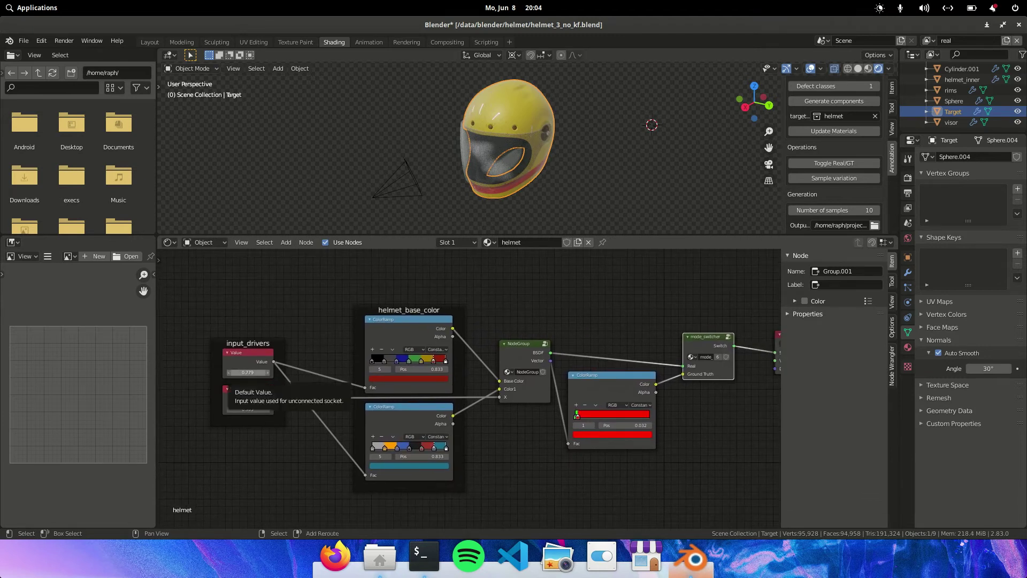
pyautogui.moveTo(244, 373); pyautogui.dragTo(253, 372)
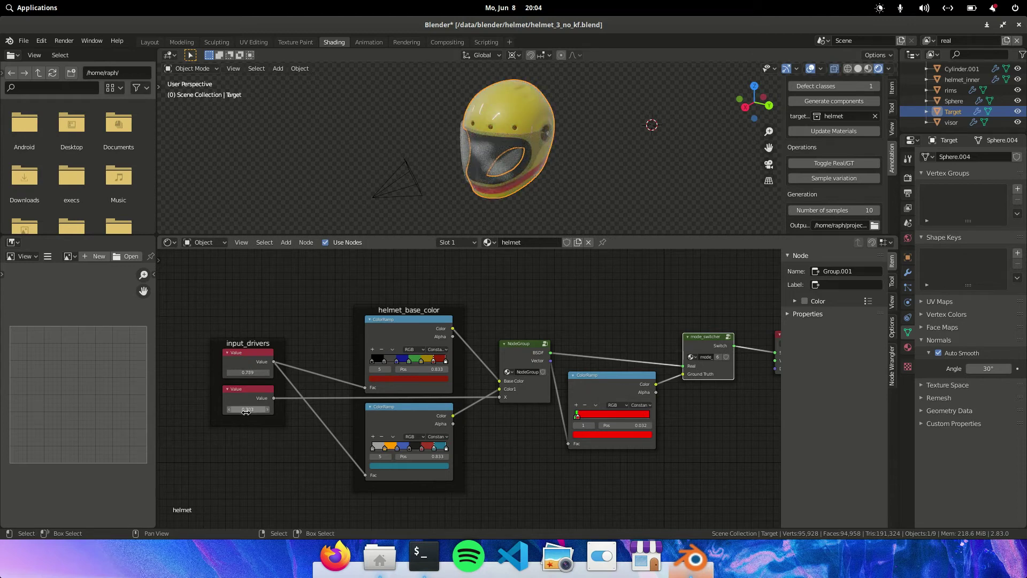
pyautogui.scroll(3, 481, 155)
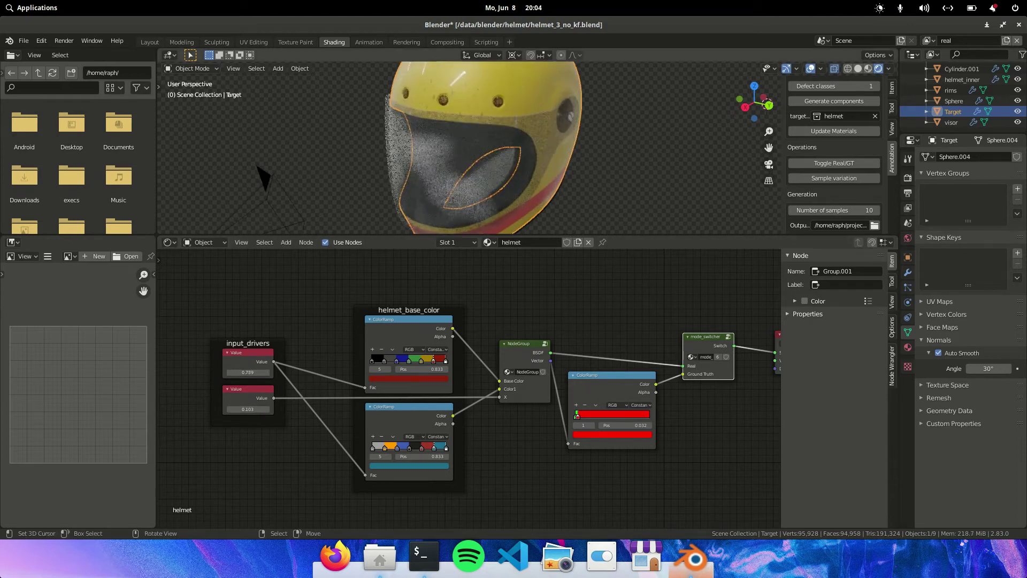
pyautogui.moveTo(481, 155); pyautogui.dragTo(525, 167, button='middle')
pyautogui.scroll(-2, 496, 158)
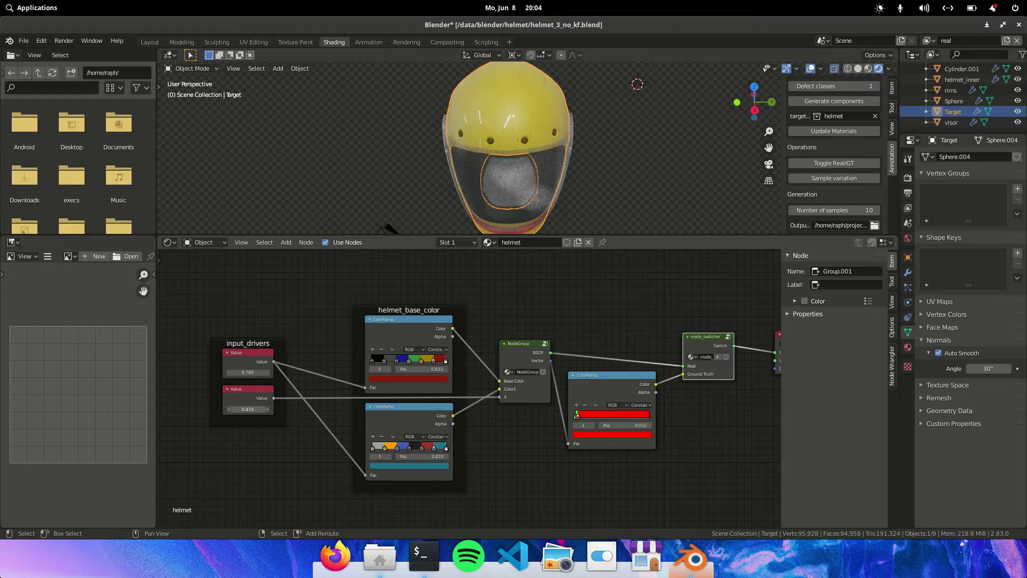
pyautogui.moveTo(470, 166); pyautogui.dragTo(429, 138, button='middle')
pyautogui.scroll(2, 432, 155)
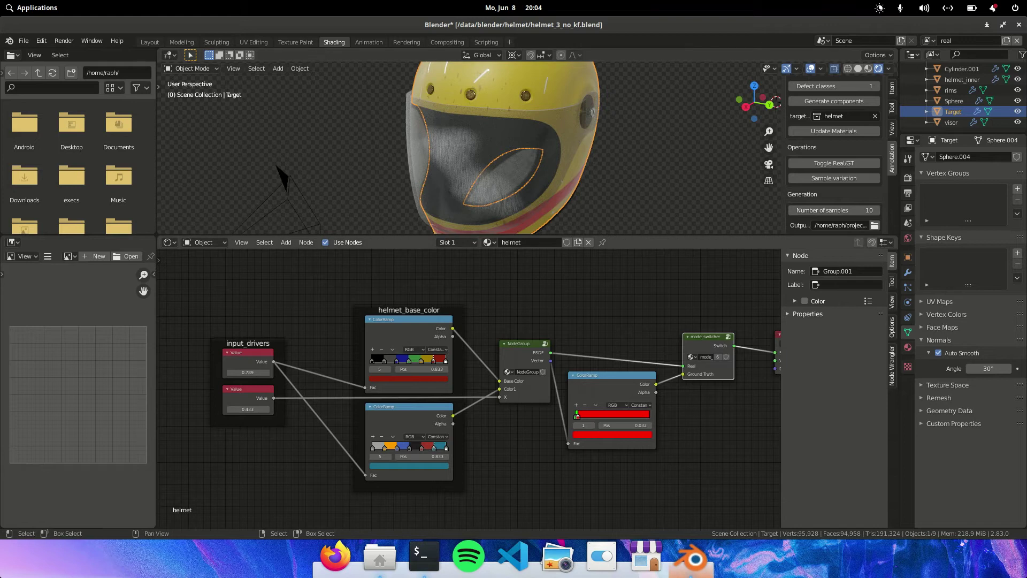
# Select the visor and bring up the Value, Combine XYZ and Mapping nodes of its material.
pyautogui.click(488, 242)
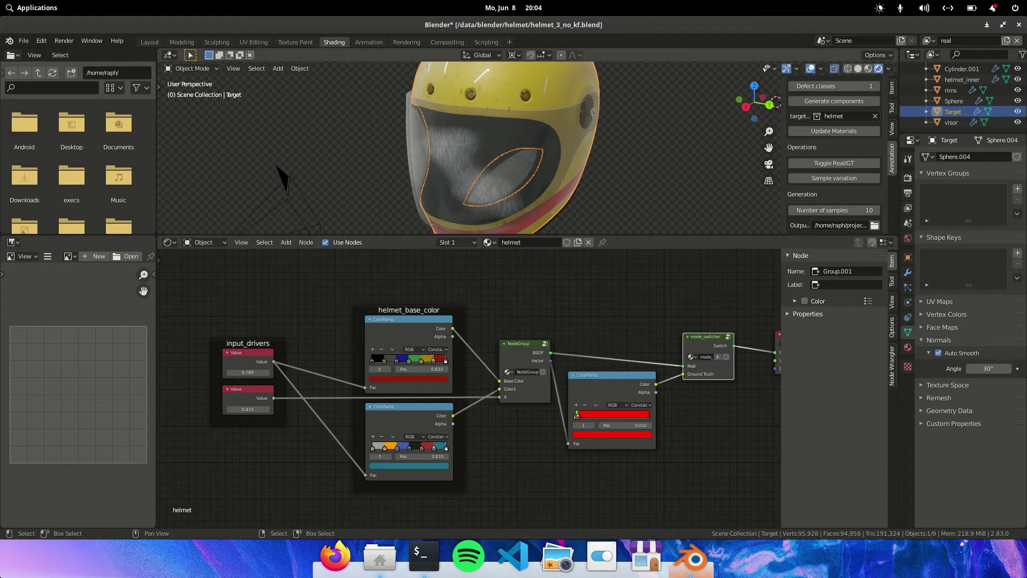
pyautogui.click(481, 165)
pyautogui.scroll(-3, 473, 390)
pyautogui.moveTo(472, 390); pyautogui.dragTo(571, 407, button='middle')
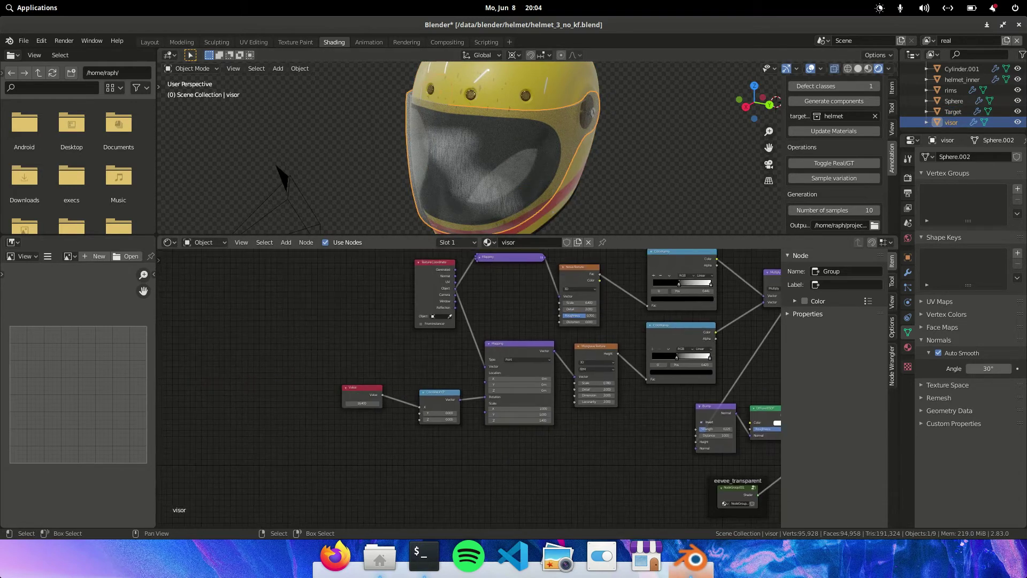
pyautogui.scroll(3, 331, 418)
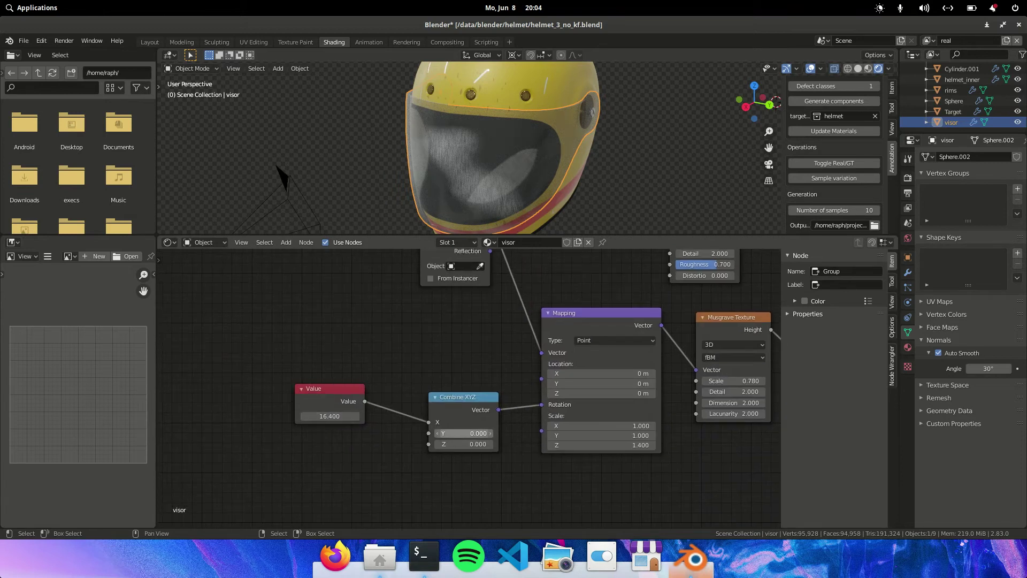
# Preview the ColorRamp node fed by the Musgrave Texture on the visor.
pyautogui.moveTo(460, 398); pyautogui.dragTo(474, 391)
pyautogui.moveTo(476, 391); pyautogui.dragTo(399, 388, button='middle')
pyautogui.moveTo(681, 346); pyautogui.dragTo(457, 389, button='middle')
pyautogui.scroll(-3, 457, 389)
pyautogui.keyDown('ctrl'); pyautogui.keyDown('shift'); pyautogui.click(553, 355); pyautogui.keyUp('shift'); pyautogui.keyUp('ctrl')
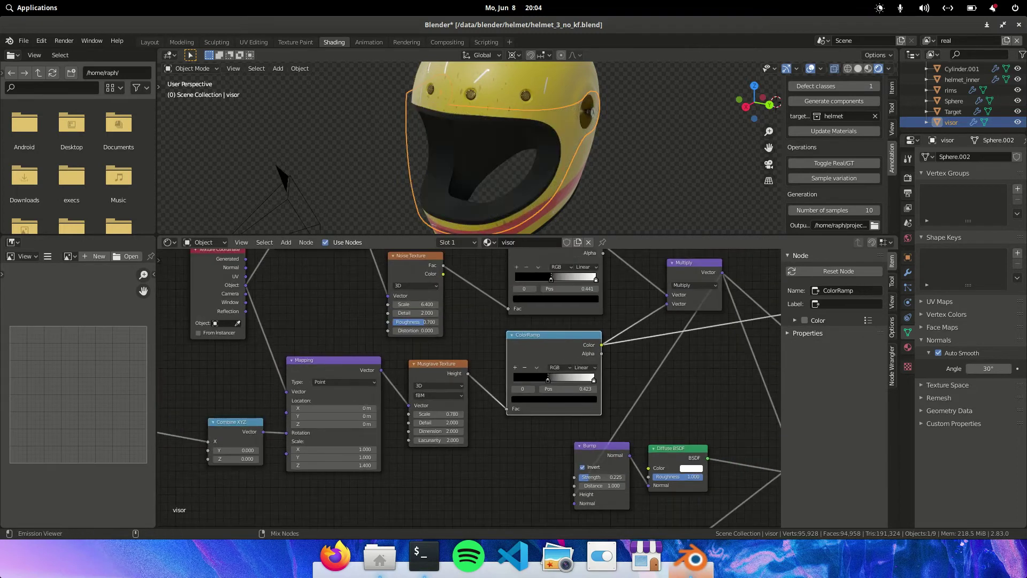
# Connect the mode_switcher node's output back to the visor's Material Output.
pyautogui.scroll(-1, 469, 389)
pyautogui.moveTo(596, 381); pyautogui.dragTo(454, 389, button='middle')
pyautogui.scroll(-5, 454, 388)
pyautogui.keyDown('ctrl'); pyautogui.keyDown('shift'); pyautogui.click(675, 357); pyautogui.keyUp('shift'); pyautogui.keyUp('ctrl')
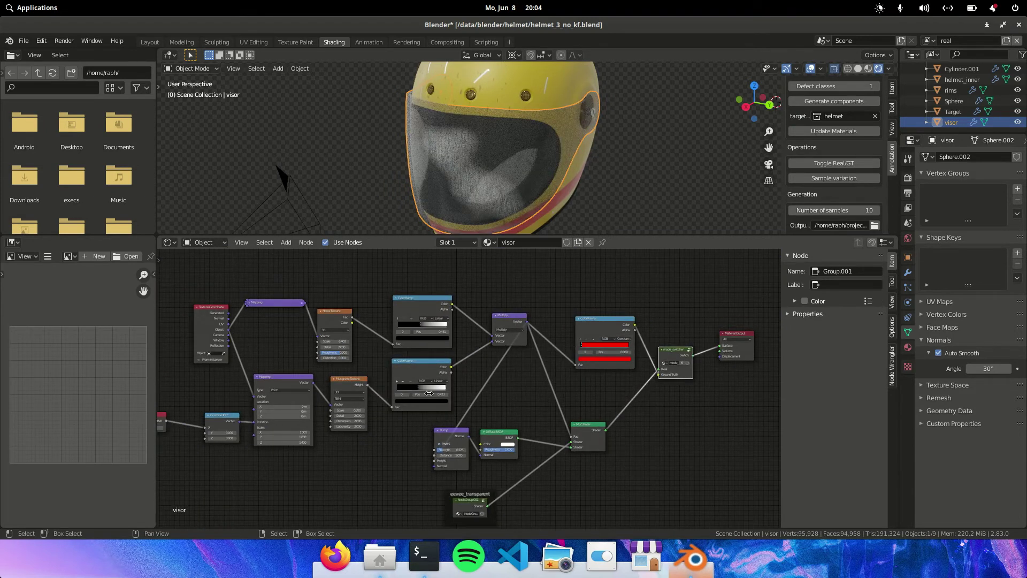
# Set the visor material's Value node to 3.500 to vary the mapping rotation.
pyautogui.moveTo(353, 404); pyautogui.dragTo(591, 367, button='middle')
pyautogui.scroll(7, 318, 396)
pyautogui.moveTo(330, 394); pyautogui.dragTo(352, 394)
pyautogui.scroll(-3, 330, 394)
pyautogui.moveTo(749, 383); pyautogui.dragTo(515, 393, button='middle')
pyautogui.scroll(-1, 596, 394)
pyautogui.moveTo(707, 383); pyautogui.dragTo(850, 347, button='middle')
pyautogui.scroll(3, 324, 390)
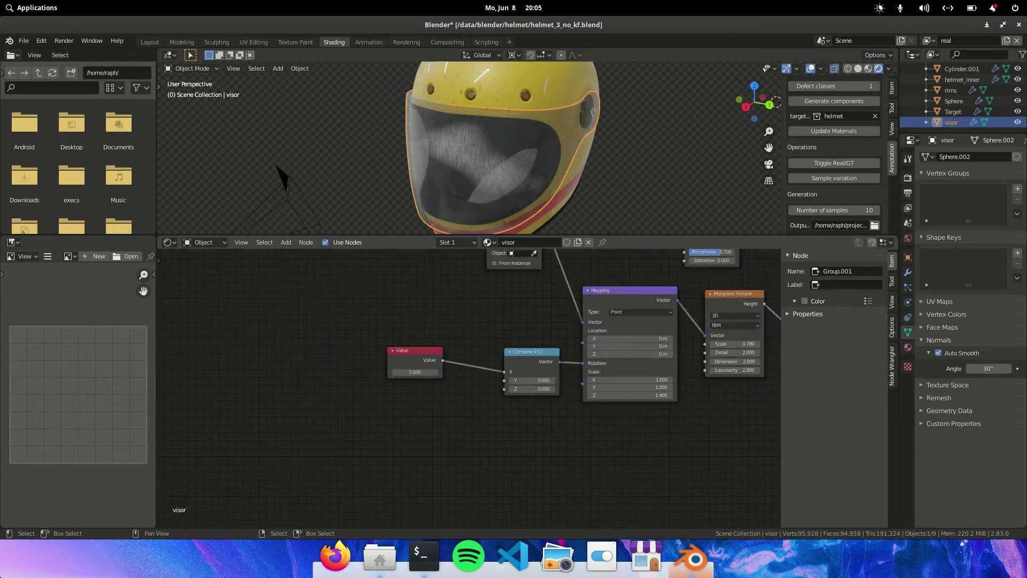
# Copy the data path of the visor Value node's value.
pyautogui.moveTo(388, 383); pyautogui.dragTo(388, 385, button='middle')
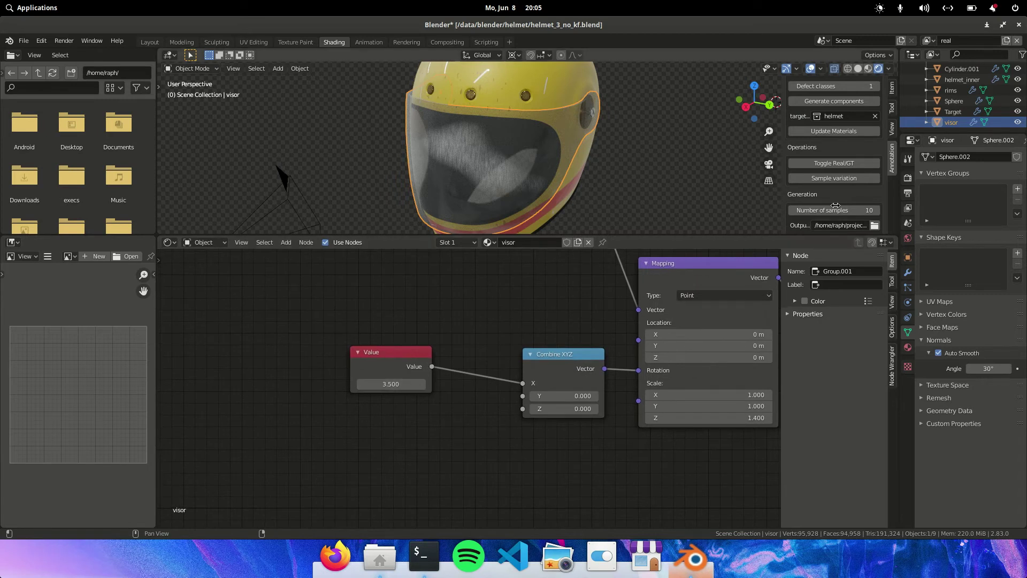
pyautogui.rightClick(384, 384)
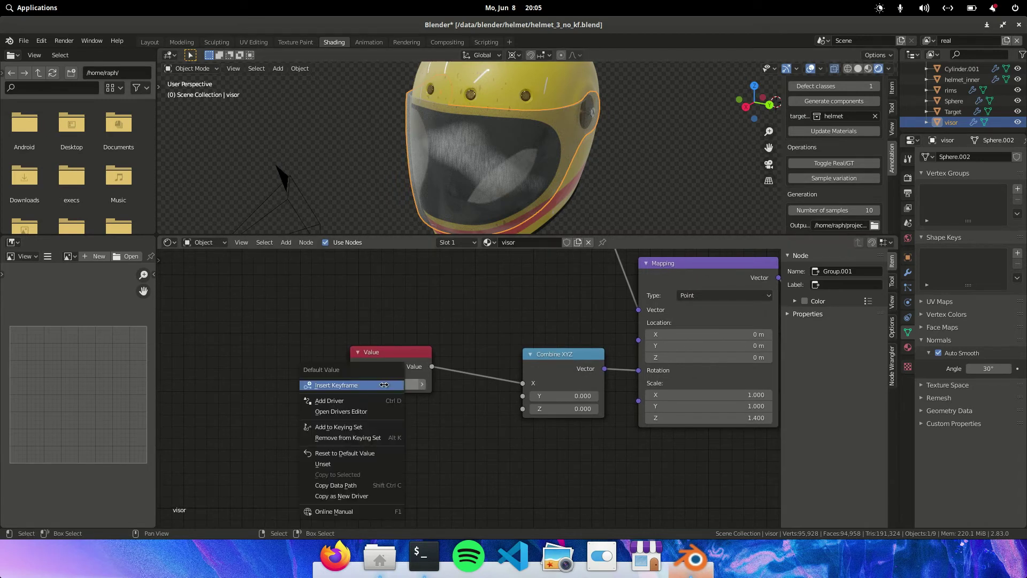
pyautogui.click(336, 485)
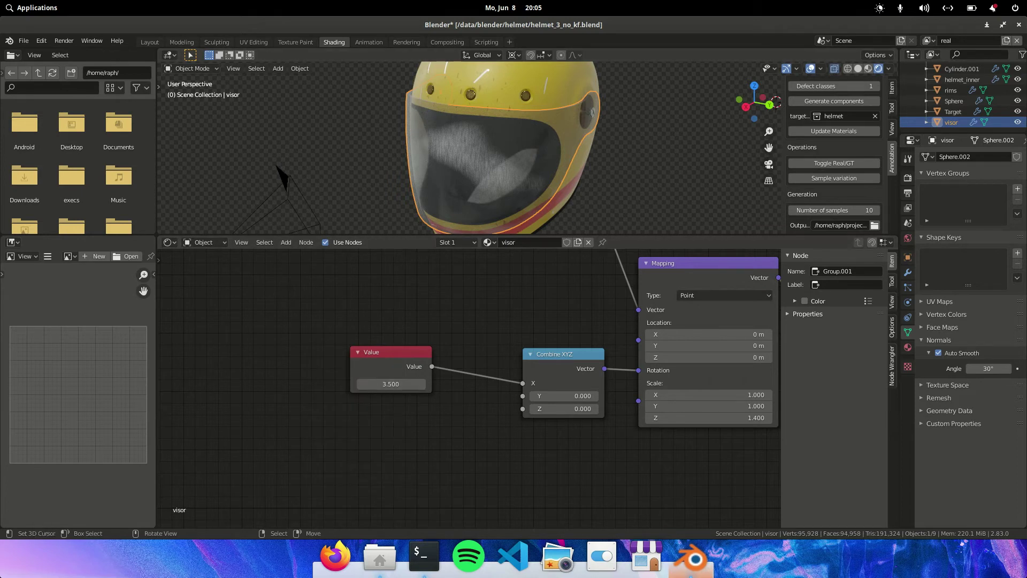
# Switch to the Scripting workspace and locate the object variations lines of run_variation in uvHolographics.py.
pyautogui.click(486, 43)
pyautogui.scroll(20, 405, 230)
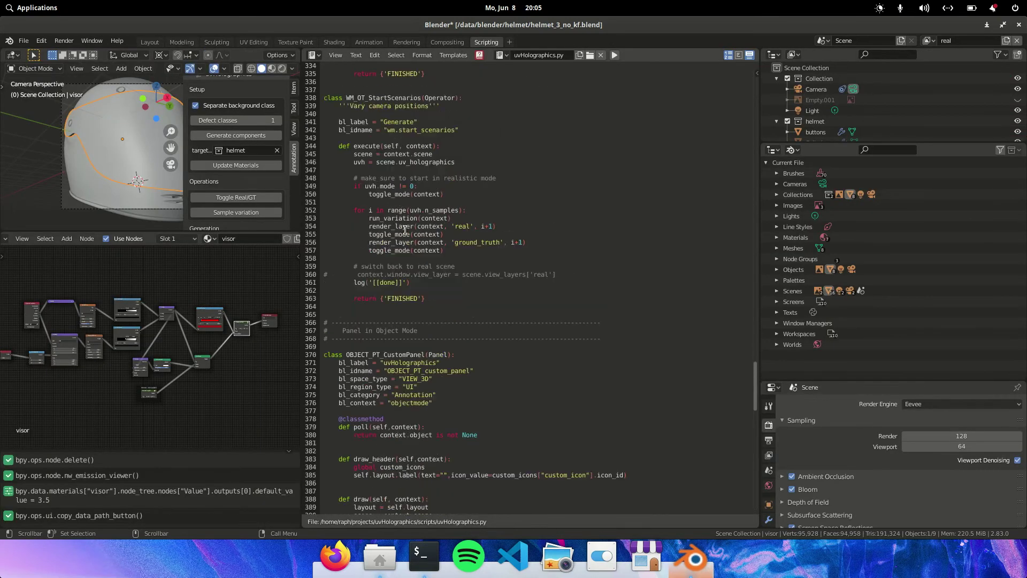
pyautogui.scroll(20, 405, 230)
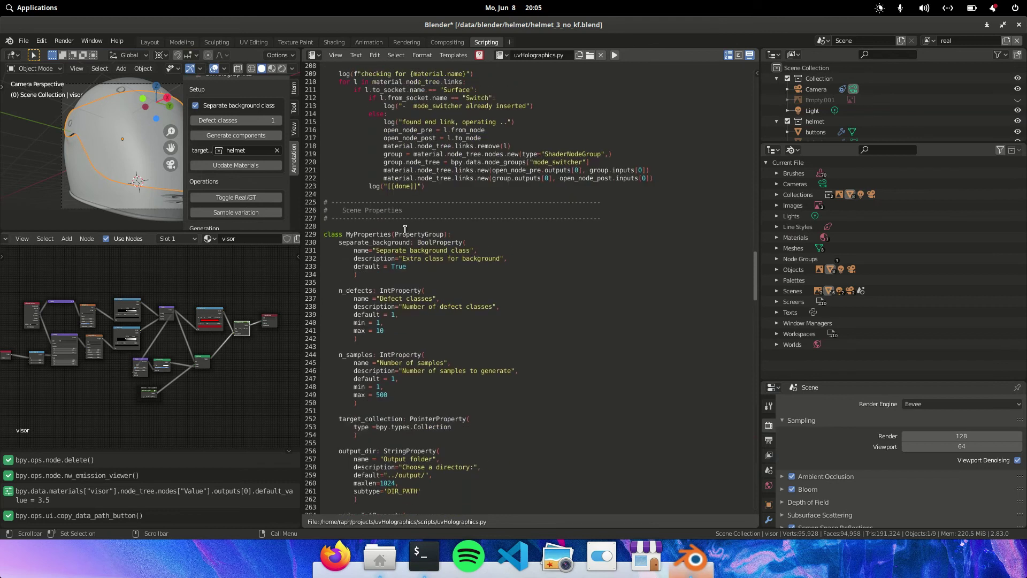
pyautogui.scroll(19, 405, 230)
pyautogui.scroll(-4, 404, 231)
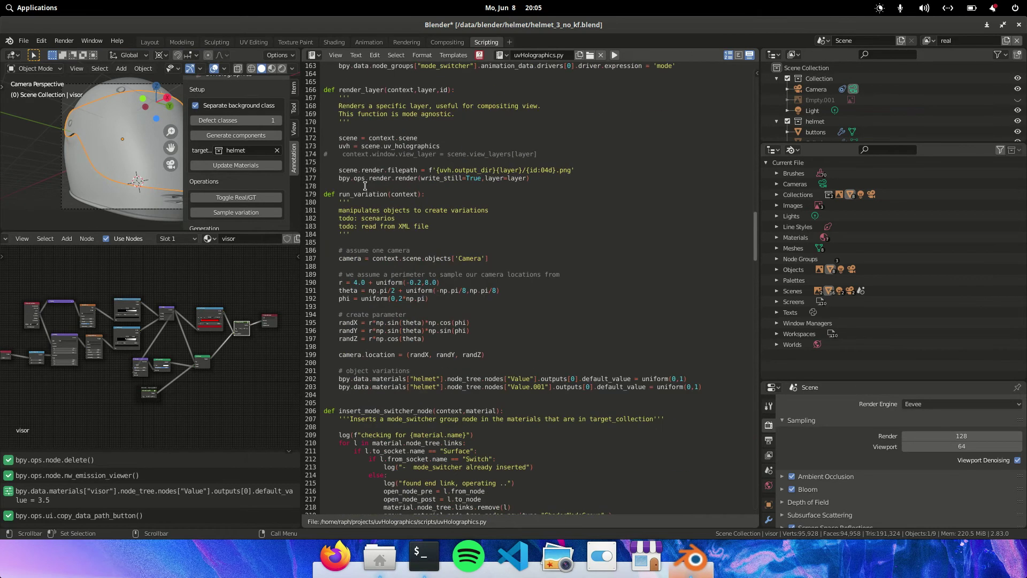
pyautogui.scroll(-2, 383, 266)
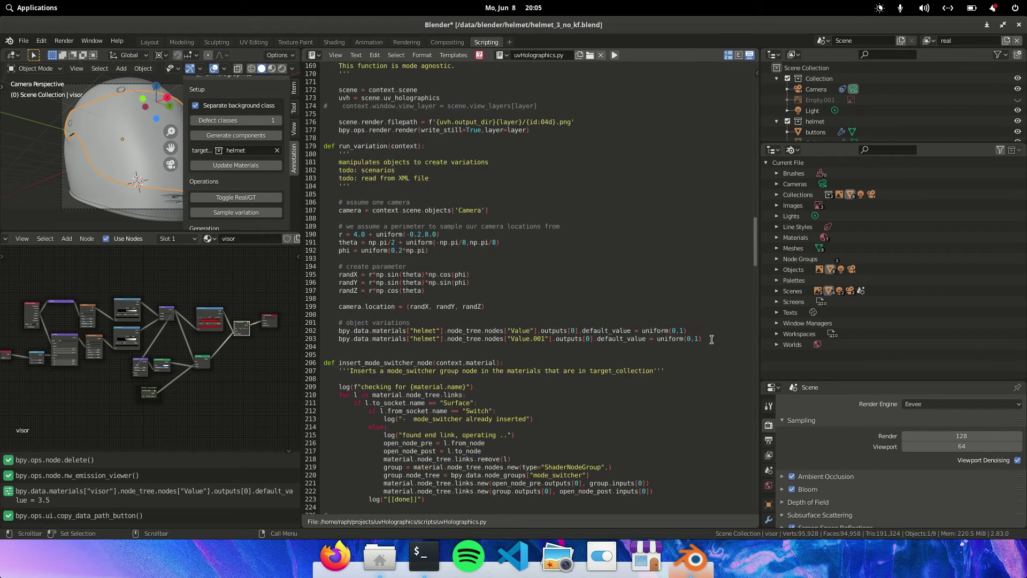
# Highlight the two helmet variation lines and compare them with the helmet material's input_drivers Value nodes.
pyautogui.moveTo(708, 340); pyautogui.dragTo(322, 330)
pyautogui.moveTo(187, 345); pyautogui.dragTo(241, 350, button='middle')
pyautogui.click(110, 194)
pyautogui.scroll(6, 75, 362)
pyautogui.moveTo(61, 362); pyautogui.dragTo(201, 362, button='middle')
pyautogui.scroll(5, 174, 360)
pyautogui.scroll(1, 150, 347)
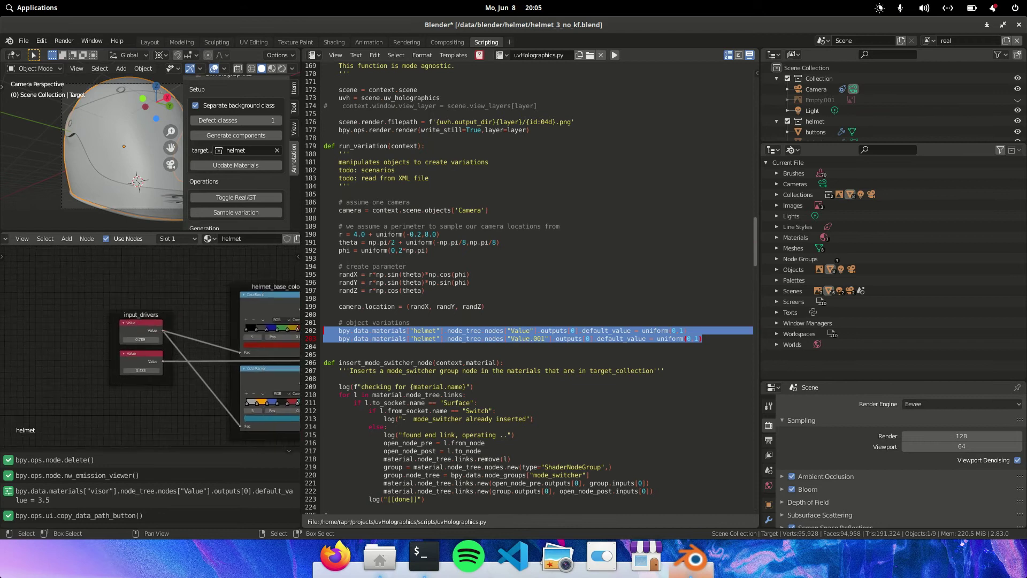
pyautogui.scroll(2, 150, 346)
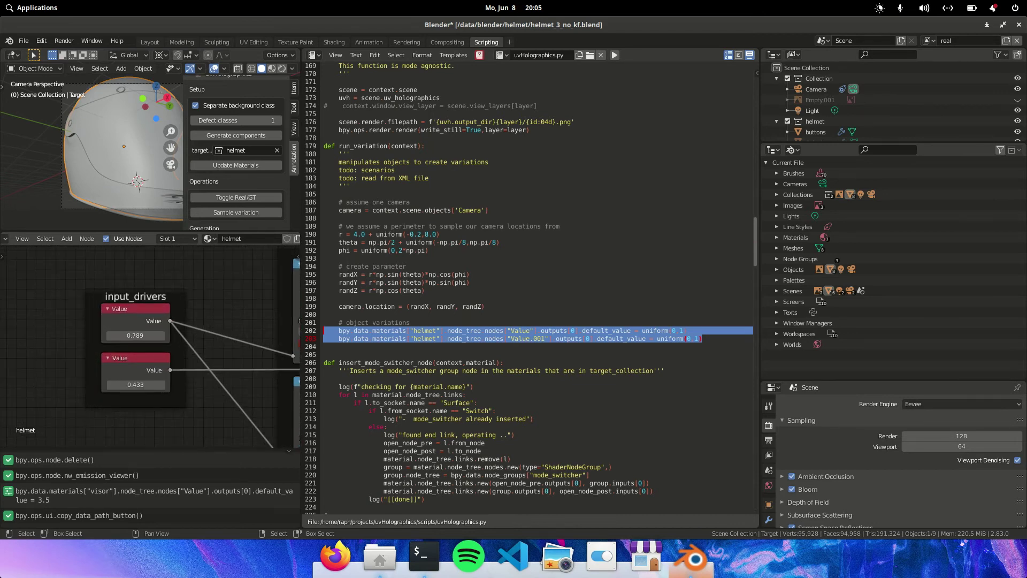
# Select the visor and add node_tree.nodes["Value"].outputs[0].default_value on a new line below the helmet variation lines.
pyautogui.click(123, 155)
pyautogui.click(715, 343)
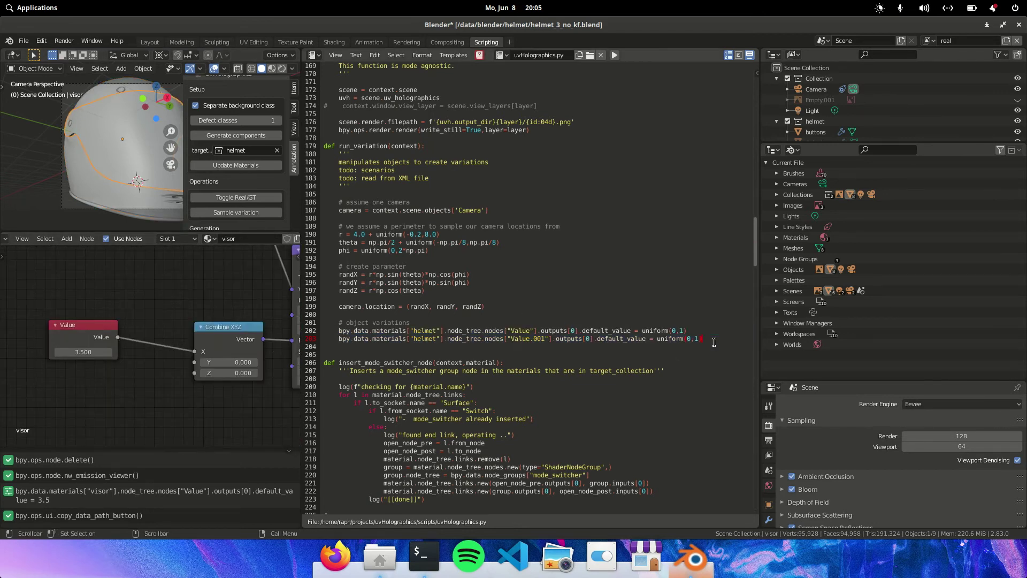
pyautogui.press('Return')
pyautogui.press('Return')
pyautogui.write('node_tree.nodes["Value"].outputs[0].default_value')
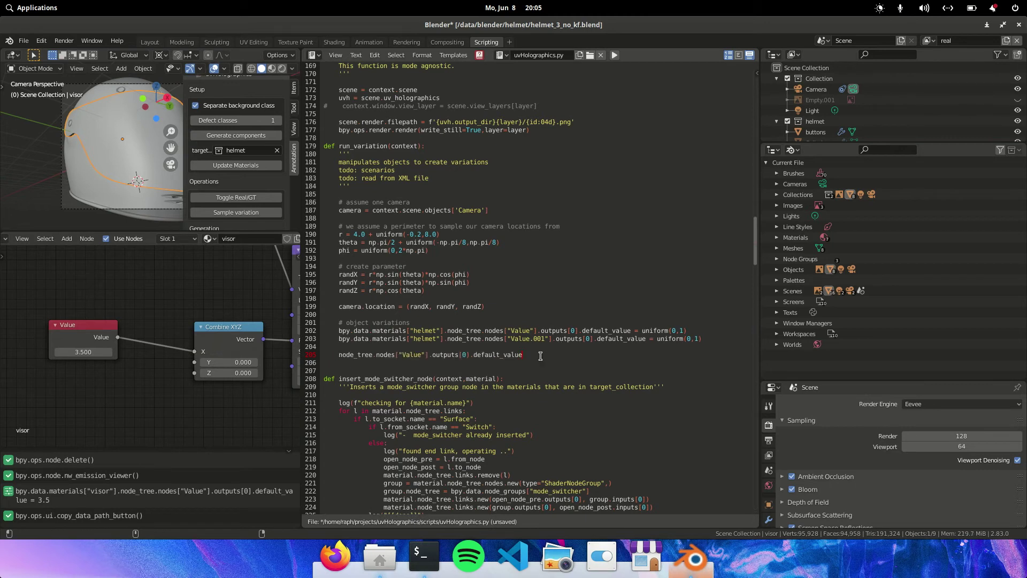
# Set the outliner to Data API display and expand the visor material's shader node tree under Materials.
pyautogui.click(793, 150)
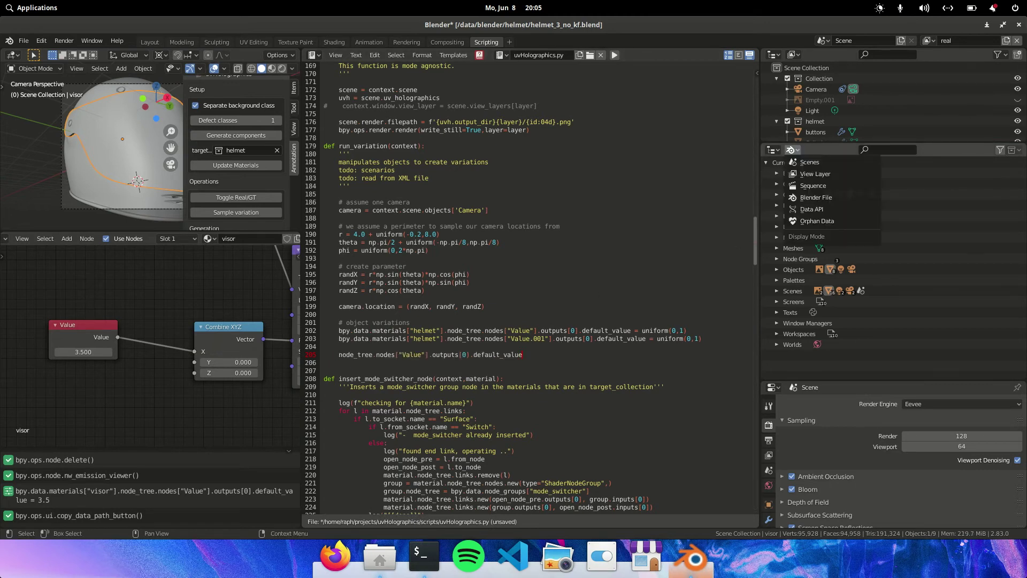
pyautogui.click(811, 209)
pyautogui.scroll(-8, 811, 251)
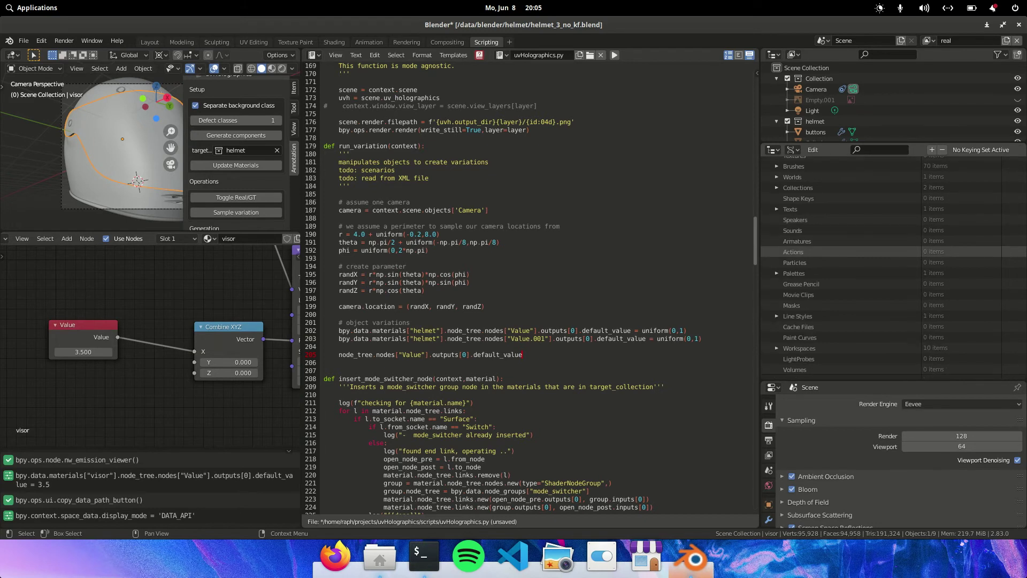
pyautogui.scroll(7, 812, 235)
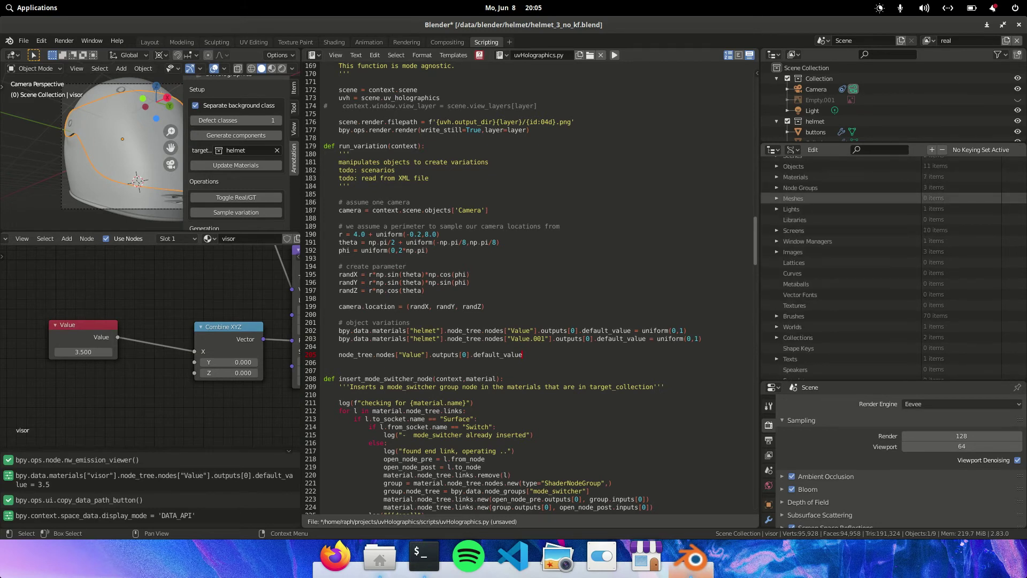
pyautogui.click(777, 177)
pyautogui.click(788, 252)
pyautogui.scroll(-12, 811, 252)
pyautogui.click(797, 252)
pyautogui.scroll(-10, 799, 252)
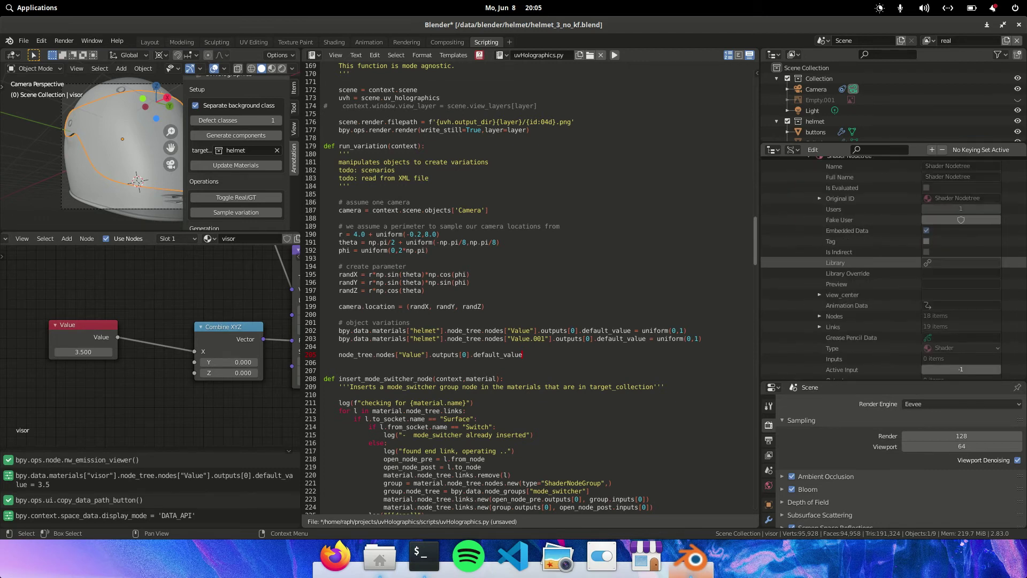
# Expand the Nodes list of the visor's shader node tree and examine the Value node's properties.
pyautogui.click(819, 188)
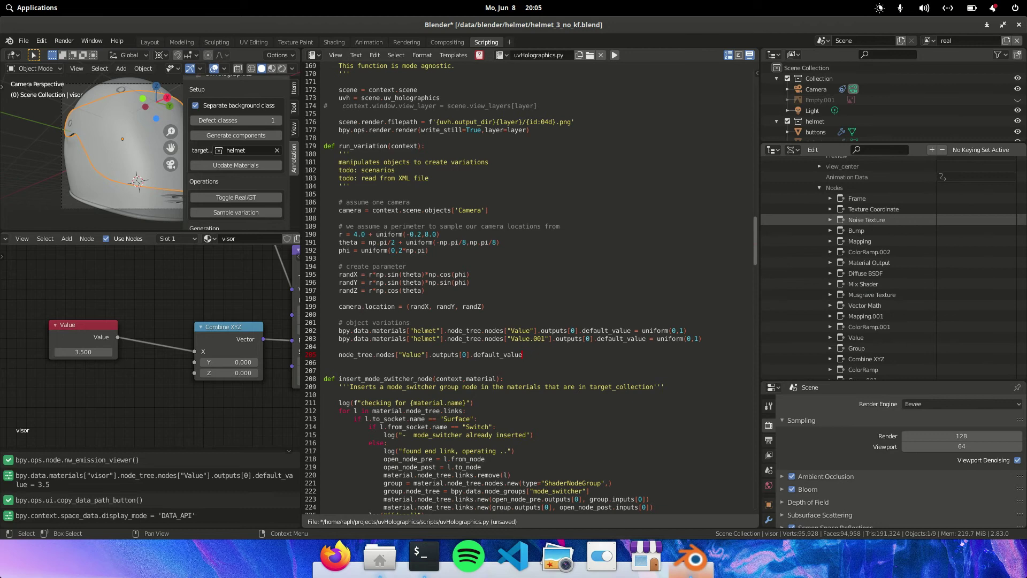
pyautogui.scroll(-1, 824, 214)
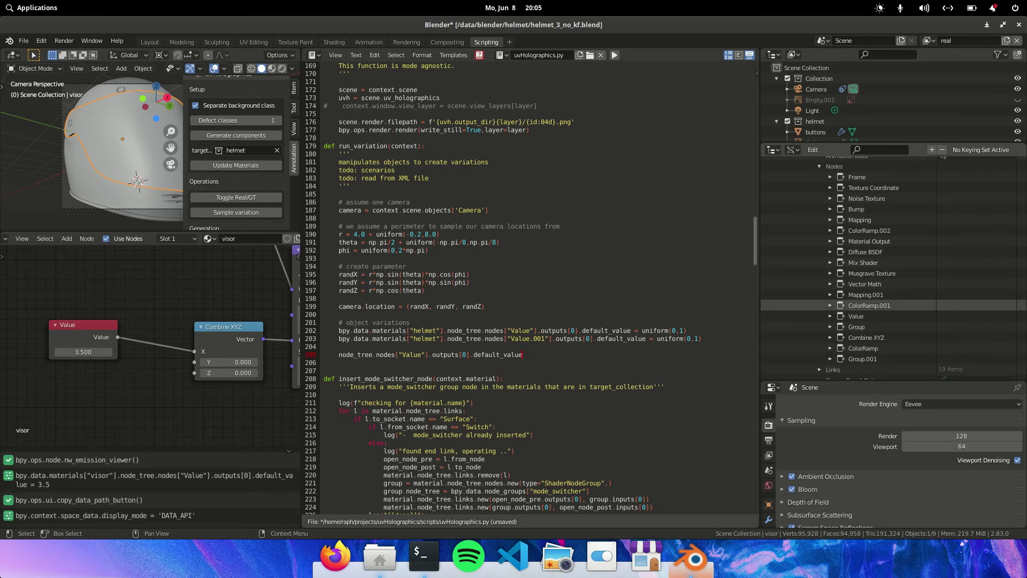
pyautogui.click(830, 316)
pyautogui.scroll(-7, 832, 315)
pyautogui.scroll(4, 883, 300)
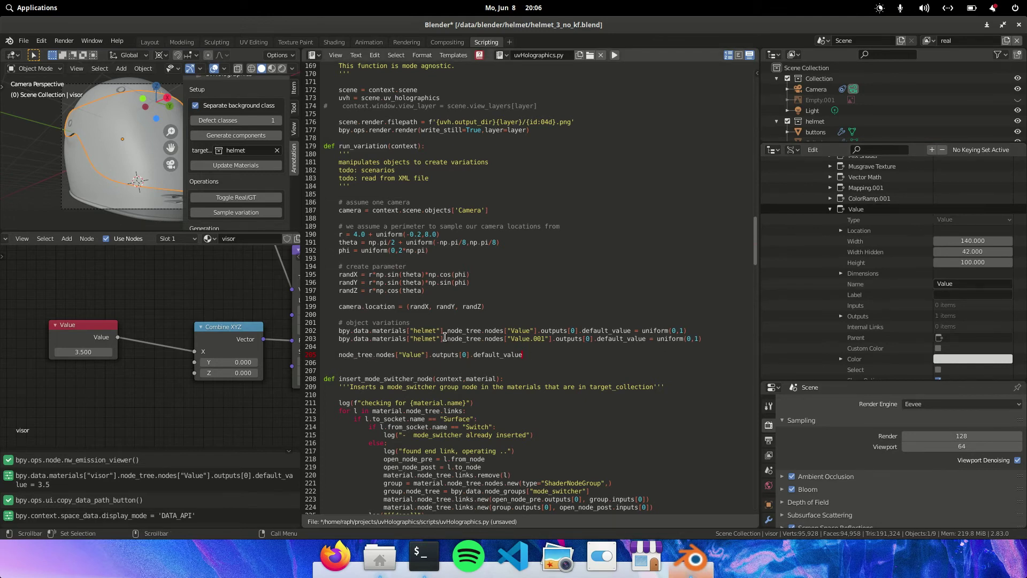
# Prefix the visor node line with bpy.data.materials["visor"]., reusing the reference from the helmet line and replacing its material name.
pyautogui.moveTo(447, 336); pyautogui.dragTo(338, 336)
pyautogui.click(338, 354)
pyautogui.write('bpy.data.materials["helmet"].')
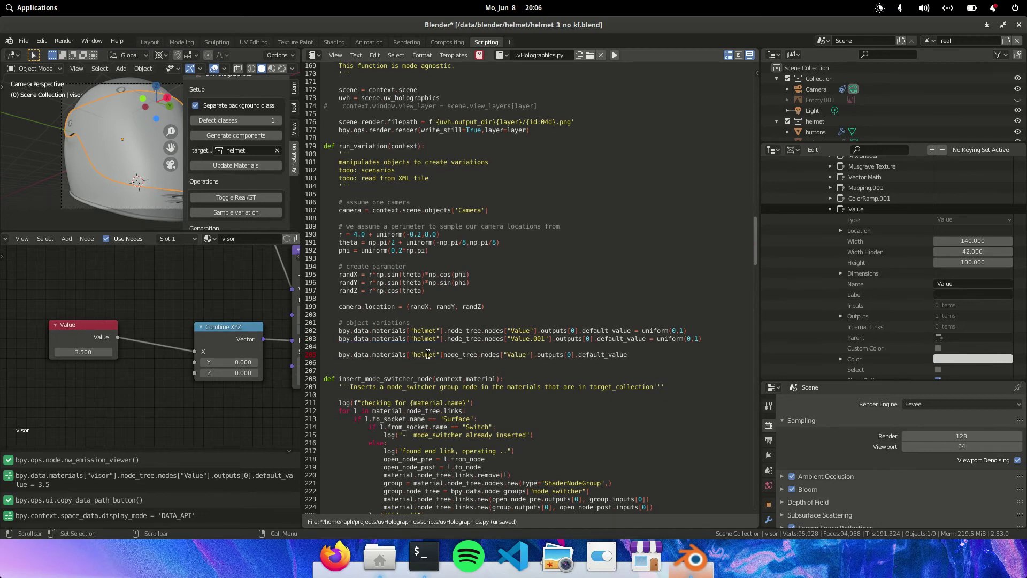
pyautogui.press('BackSpace')
pyautogui.press('BackSpace')
pyautogui.press('BackSpace')
pyautogui.press('BackSpace')
pyautogui.press('BackSpace')
pyautogui.press('BackSpace')
pyautogui.write('visor')
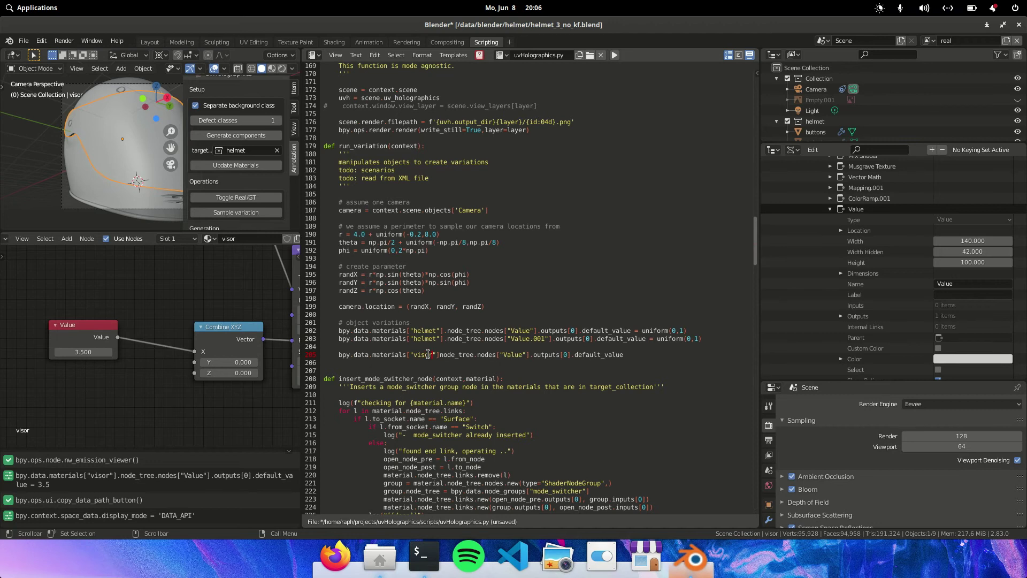
pyautogui.click(440, 357)
pyautogui.write('.')
# Complete the visor line by appending = uniform(0,2*np.pi) after default_value.
pyautogui.moveTo(705, 338); pyautogui.dragTo(649, 340)
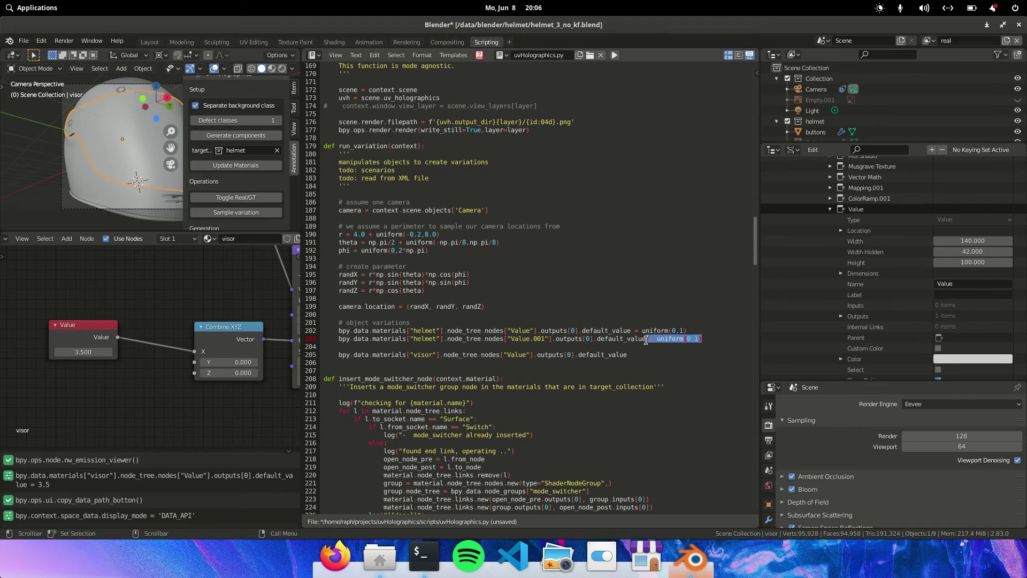
pyautogui.click(645, 354)
pyautogui.write('= uniform(0,1)')
pyautogui.write('*np.pi')
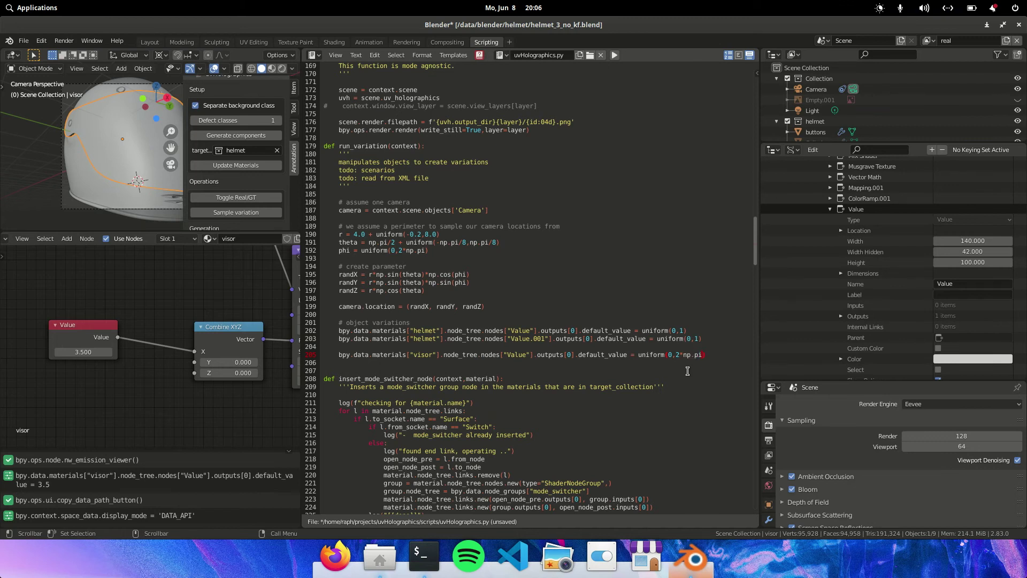
# Save the blend file and run the edited uvHolographics.py script.
pyautogui.hotkey('ctrl', 's')
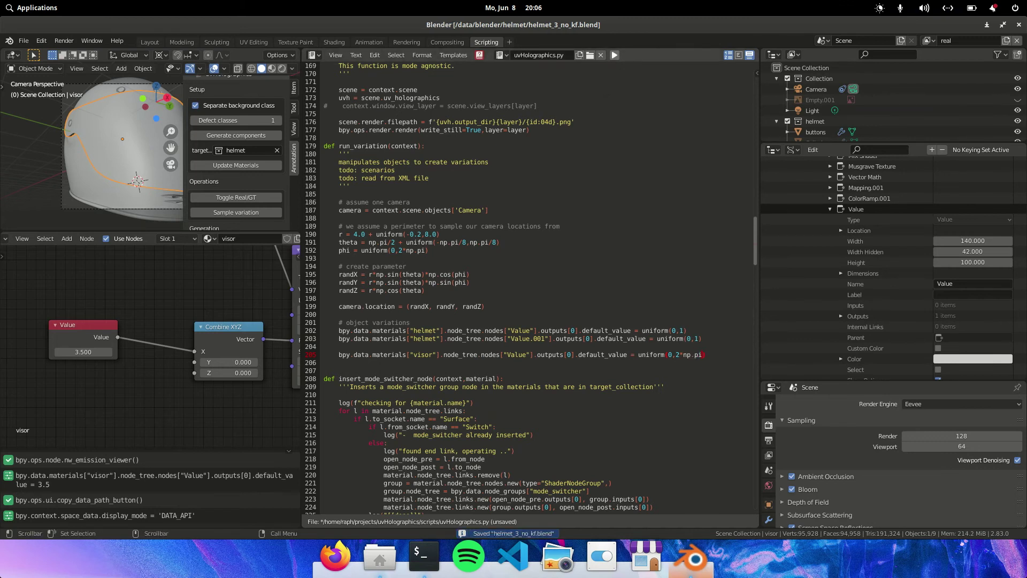
pyautogui.click(614, 55)
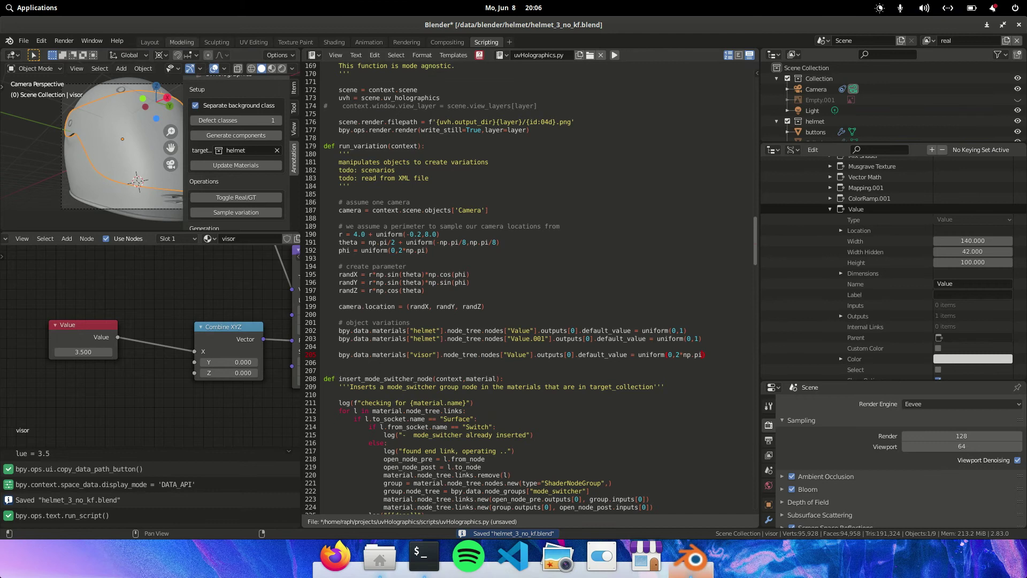
# Switch to the Layout workspace and repeatedly sample variations on the helmet to test the randomised visor defect.
pyautogui.click(150, 43)
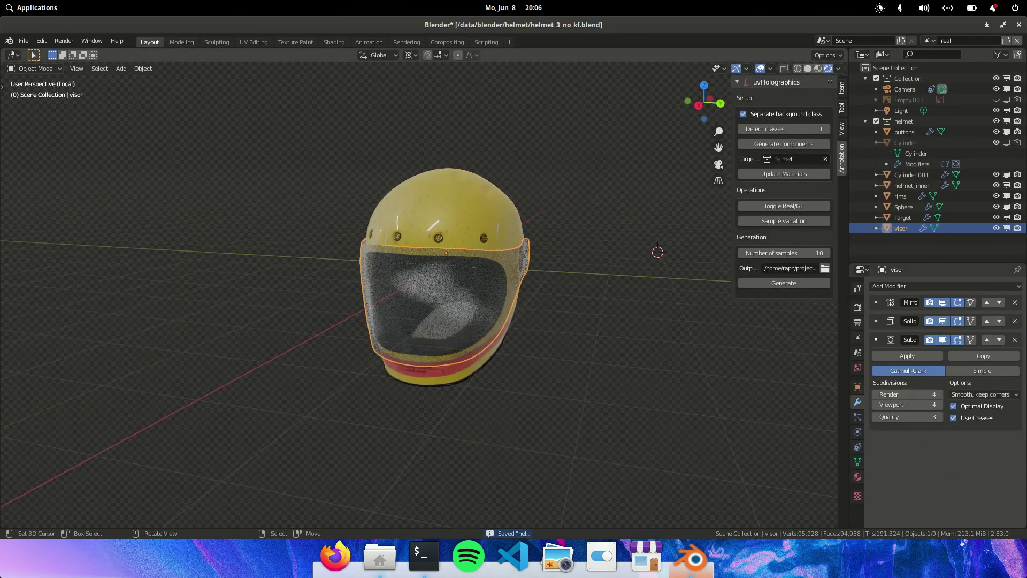
pyautogui.scroll(1, 514, 246)
pyautogui.moveTo(513, 246); pyautogui.dragTo(505, 244, button='middle')
pyautogui.click(783, 221)
pyautogui.click(784, 221)
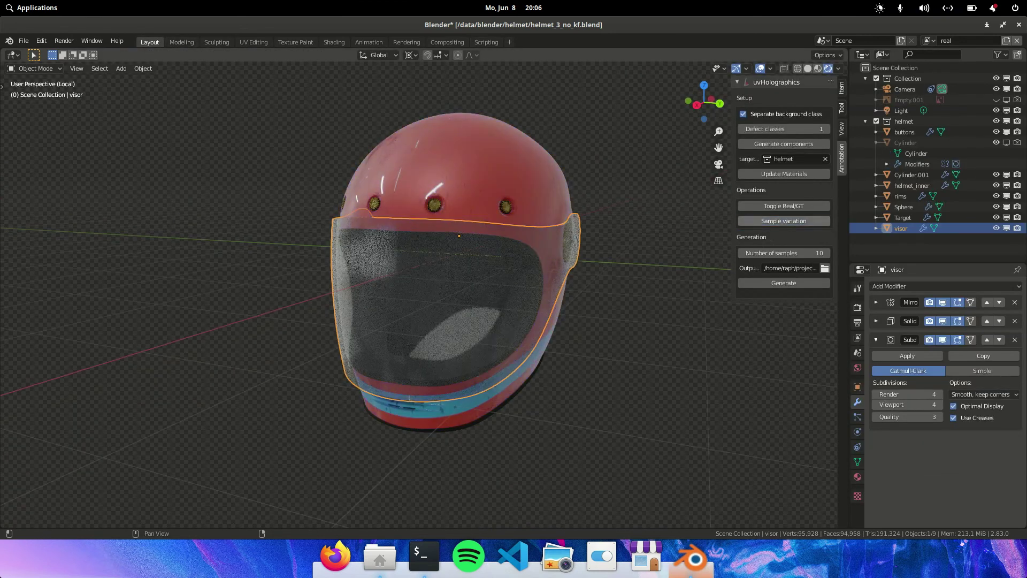
pyautogui.click(783, 221)
pyautogui.click(784, 221)
pyautogui.click(783, 221)
pyautogui.click(784, 221)
pyautogui.click(784, 221)
pyautogui.click(784, 221)
pyautogui.click(783, 221)
pyautogui.click(784, 220)
pyautogui.click(784, 221)
pyautogui.click(783, 220)
pyautogui.click(784, 221)
pyautogui.click(784, 221)
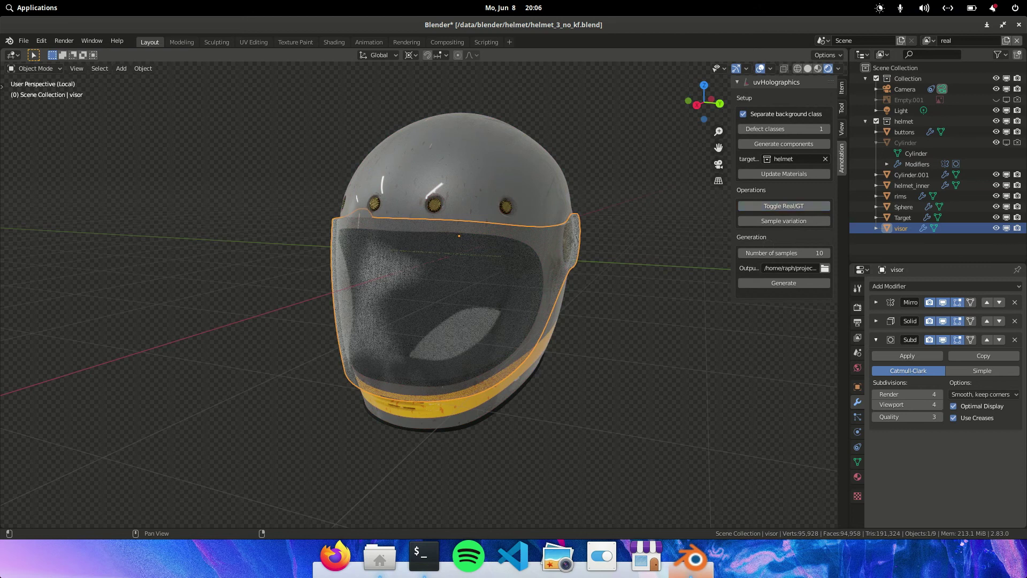
# Toggle to ground-truth mode, sample several variations of the defect mask, and return to the realistic mode.
pyautogui.click(784, 206)
pyautogui.click(783, 221)
pyautogui.click(783, 221)
pyautogui.click(784, 221)
pyautogui.click(784, 221)
pyautogui.click(783, 221)
pyautogui.click(783, 221)
pyautogui.click(784, 221)
pyautogui.click(784, 221)
pyautogui.click(783, 206)
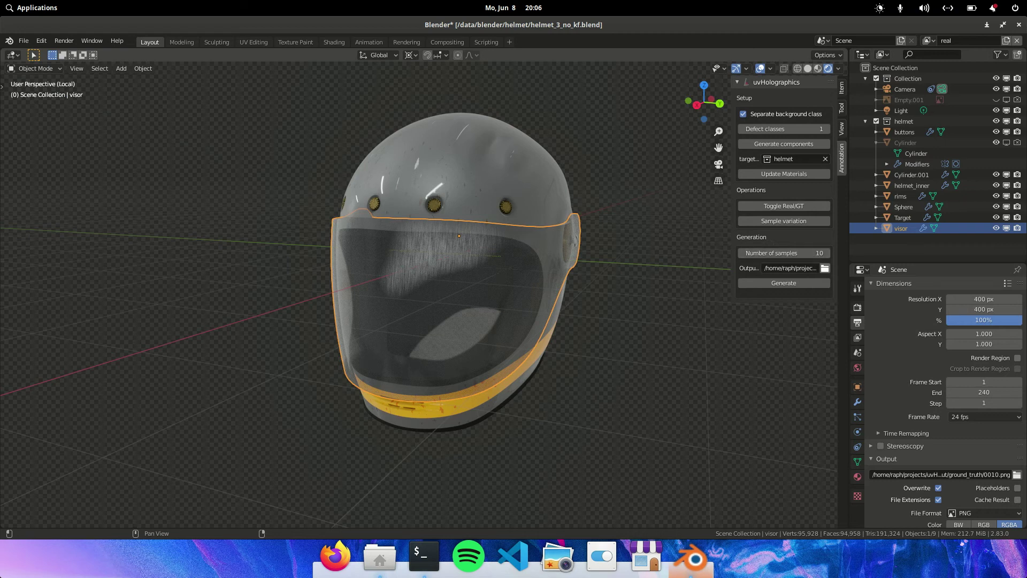
# Accept uvHolographics/output as the output folder, generate the 10 samples, and bring up the terminal to follow the render log.
pyautogui.click(824, 268)
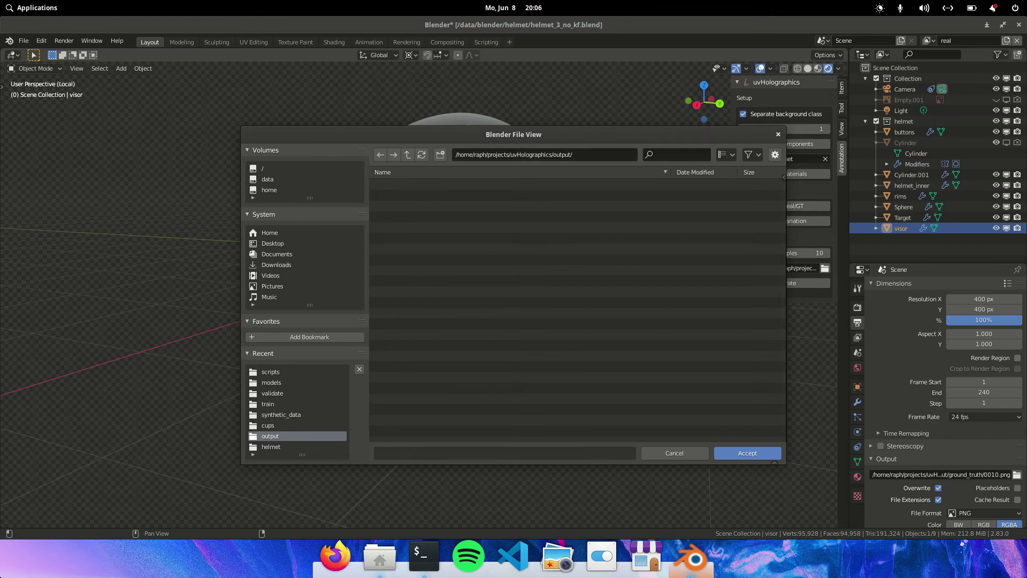
pyautogui.click(748, 453)
pyautogui.click(784, 283)
pyautogui.click(424, 557)
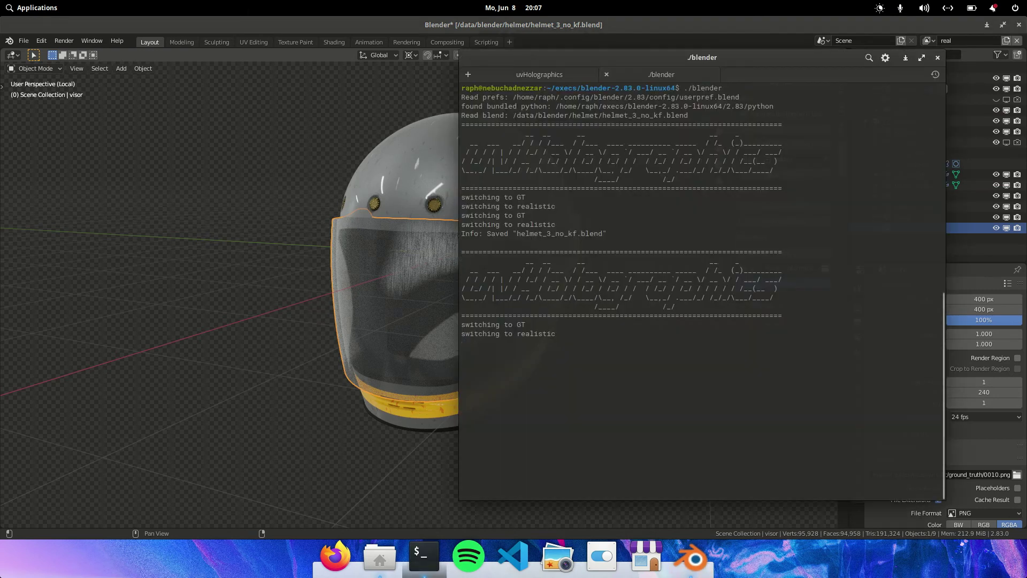
pyautogui.moveTo(689, 55); pyautogui.dragTo(585, 64)
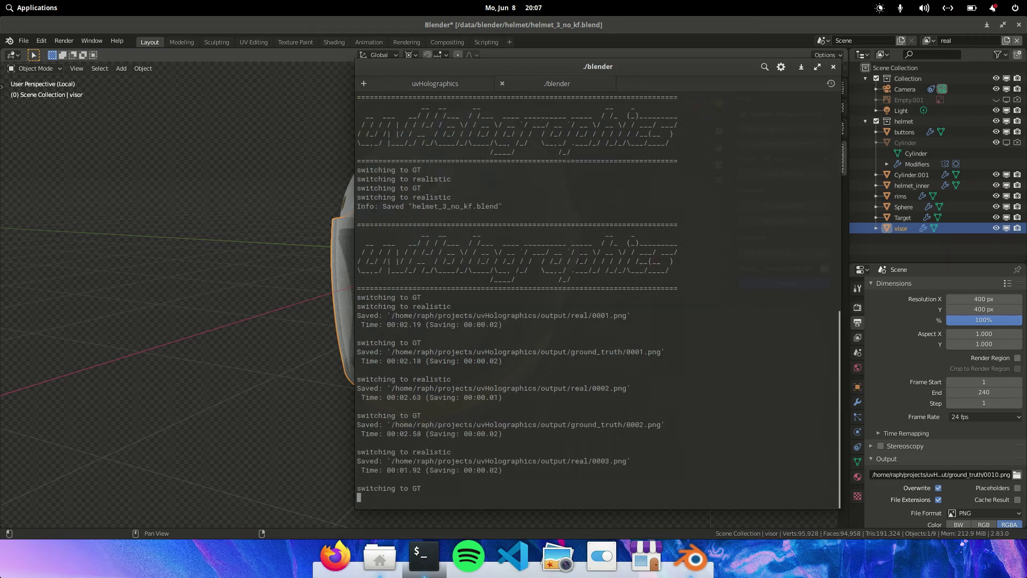
# Switch to the file manager and view the real renders, ending in the ground_truth folder of projects/uvHolographics/output.
pyautogui.click(380, 557)
pyautogui.click(532, 165)
pyautogui.click(636, 174)
pyautogui.click(706, 99)
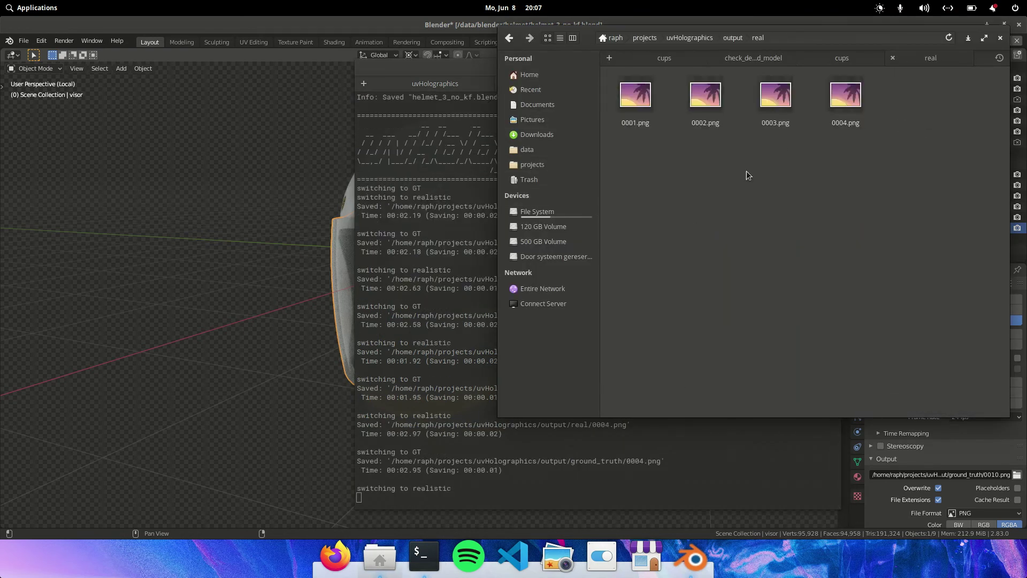
pyautogui.click(508, 38)
pyautogui.click(636, 99)
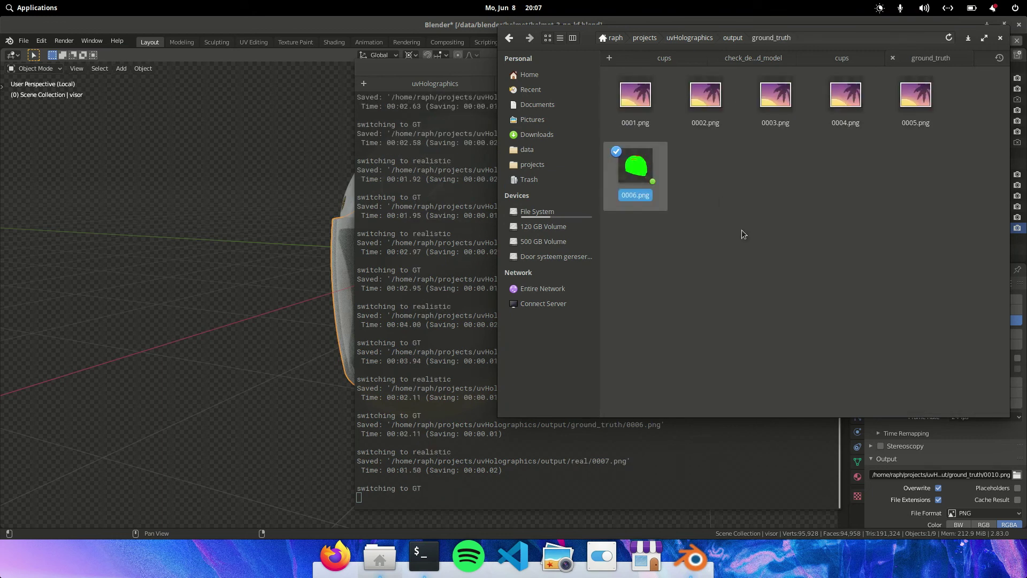
# Open a second file manager window beside the first and browse it to projects/uvHolographics/output/real.
pyautogui.rightClick(380, 556)
pyautogui.click(363, 497)
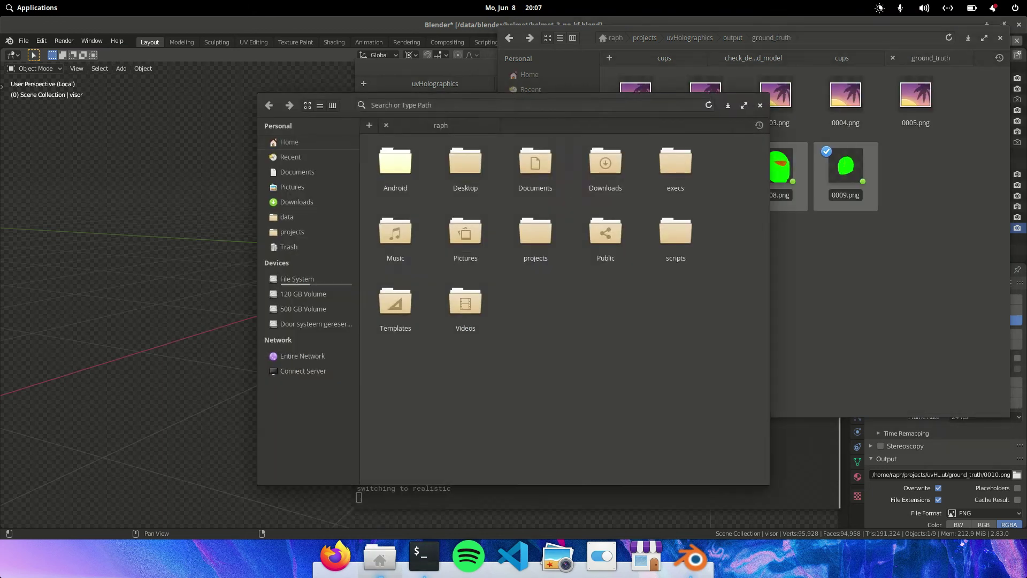
pyautogui.moveTo(350, 105); pyautogui.dragTo(92, 126)
pyautogui.click(35, 253)
pyautogui.click(144, 253)
pyautogui.click(140, 256)
pyautogui.click(208, 187)
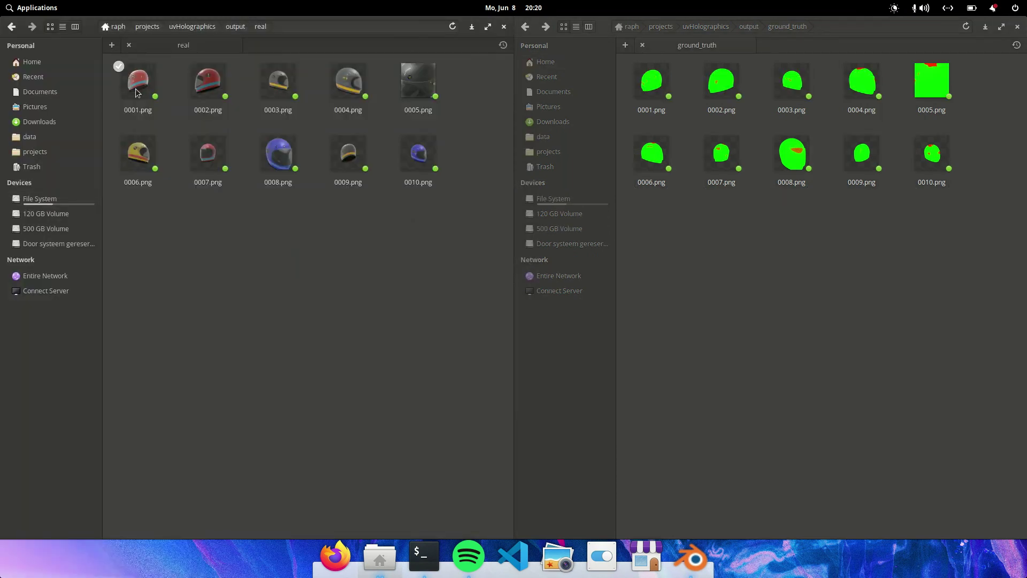
# Open 0001.png from the real and ground_truth folders in Photos and tile the two images side by side.
pyautogui.click(138, 80)
pyautogui.press('Return')
pyautogui.press('super+Left')
pyautogui.doubleClick(668, 80)
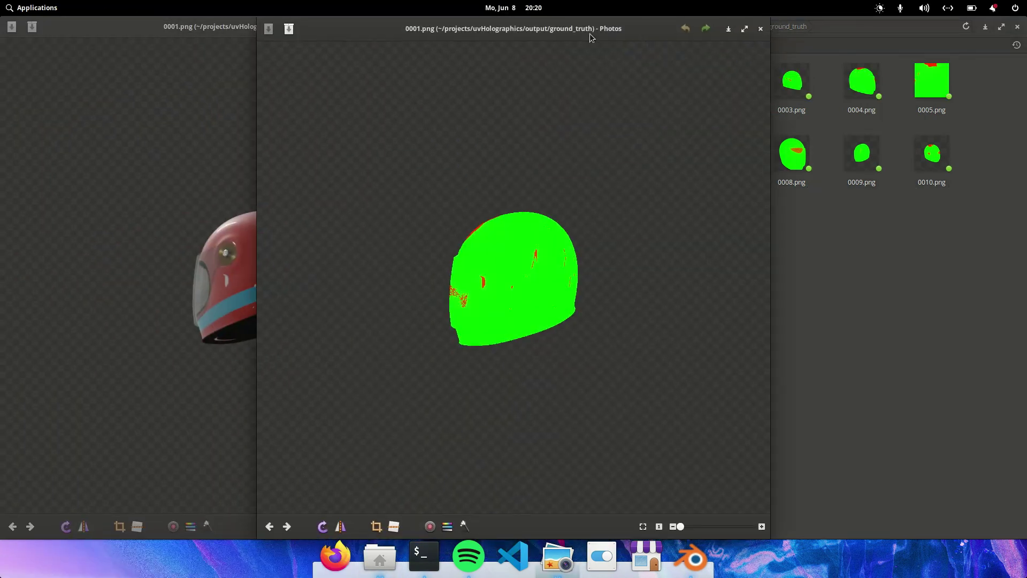
pyautogui.press('super+Right')
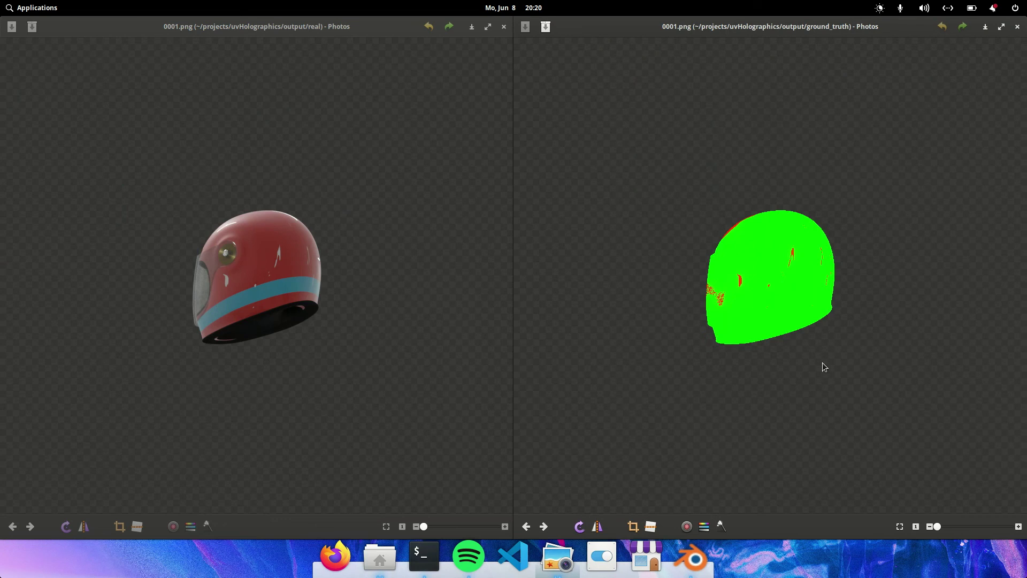
# Advance both image viewers pair by pair to 0006.png, comparing each realistic render with its ground-truth mask.
pyautogui.click(379, 299)
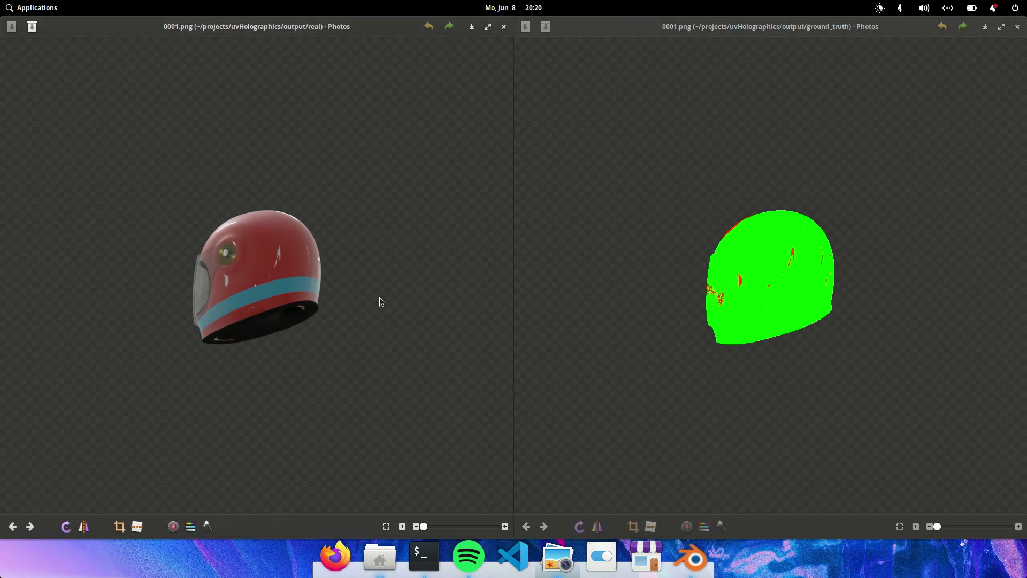
pyautogui.press('Right')
pyautogui.click(841, 342)
pyautogui.press('Right')
pyautogui.click(413, 295)
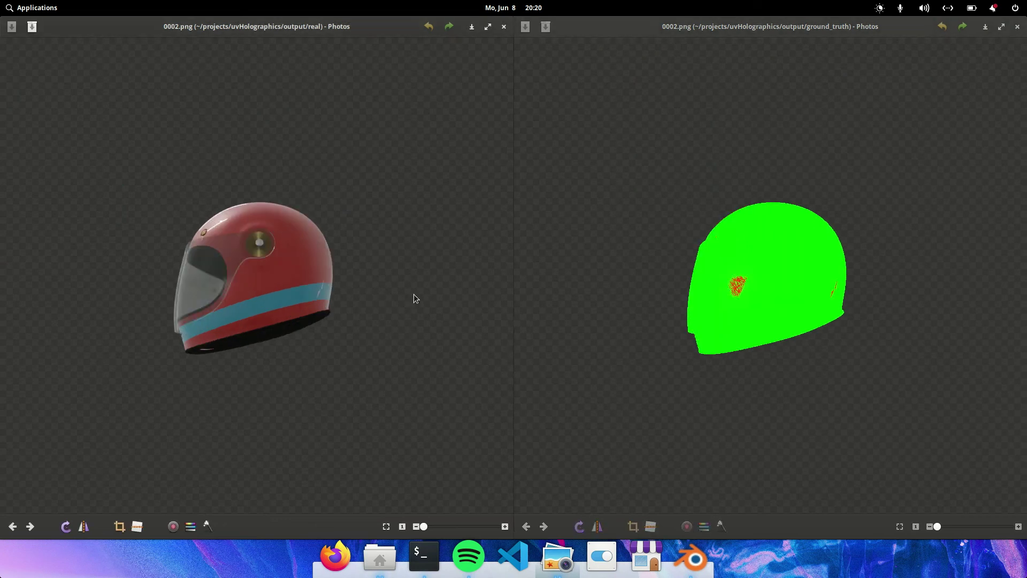
pyautogui.press('Right')
pyautogui.click(912, 312)
pyautogui.press('Right')
pyautogui.click(429, 314)
pyautogui.press('Right')
pyautogui.click(859, 300)
pyautogui.press('Right')
pyautogui.click(383, 297)
pyautogui.press('Right')
pyautogui.click(823, 306)
pyautogui.press('Right')
pyautogui.click(396, 275)
pyautogui.press('Right')
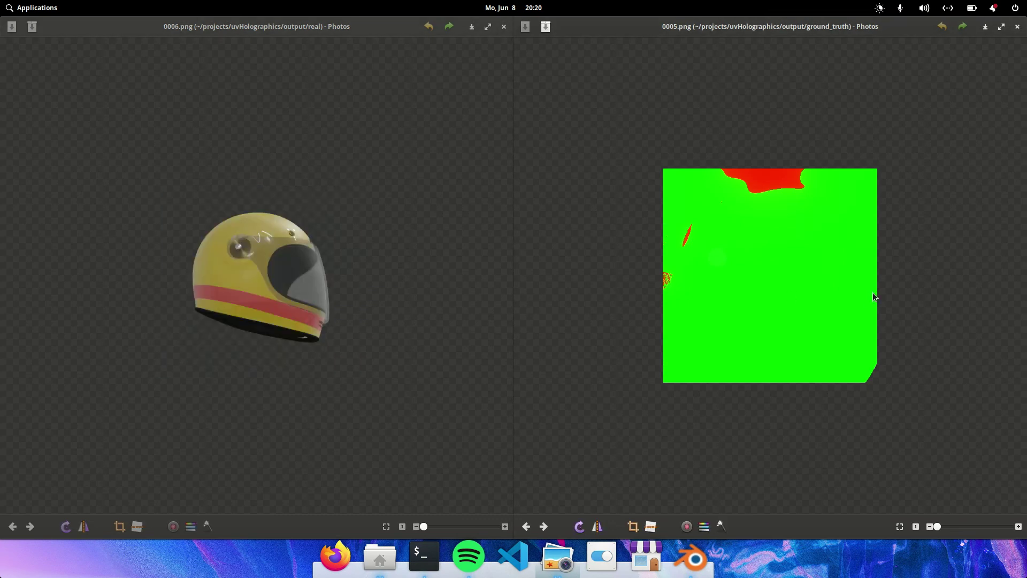
pyautogui.click(873, 295)
pyautogui.press('Right')
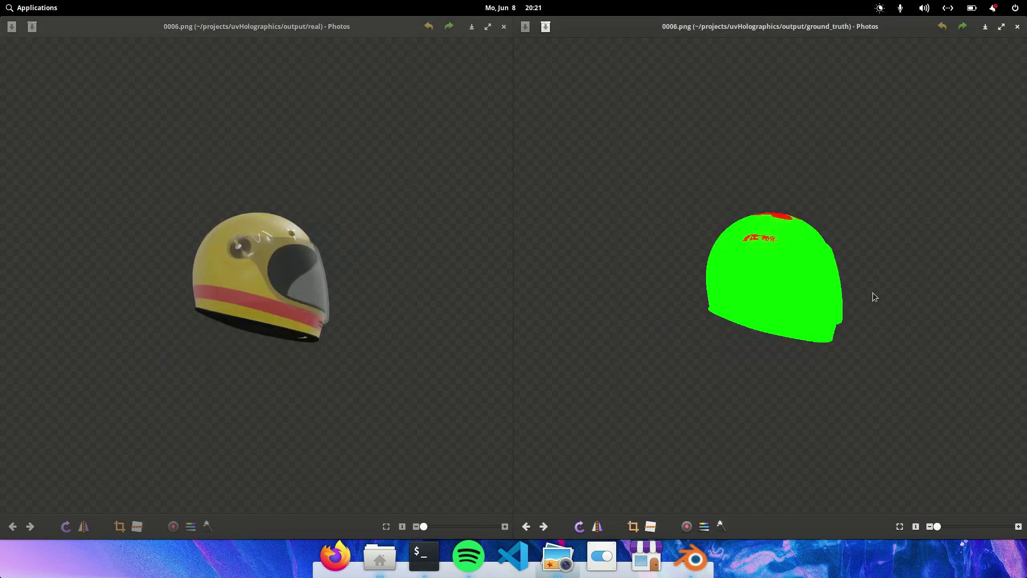